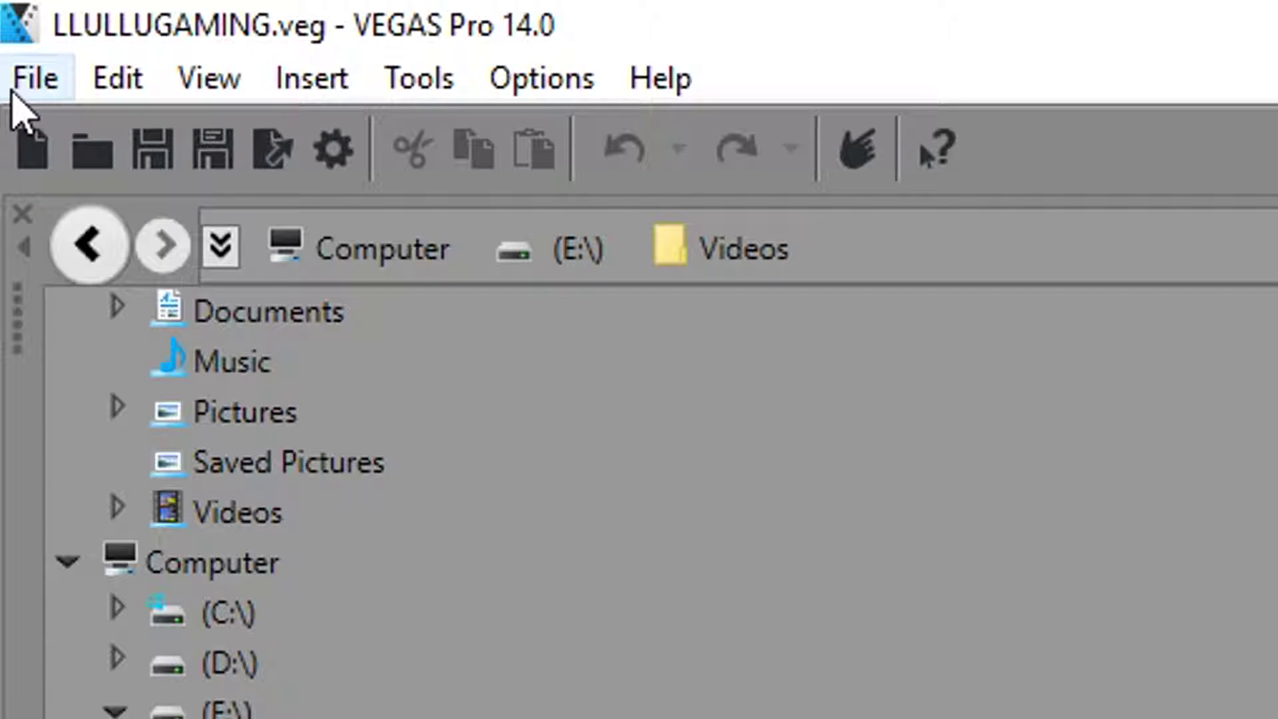
- Start a new project on the HD 1080-60i template, keeping the 1920x1080 frame size
click(27, 79)
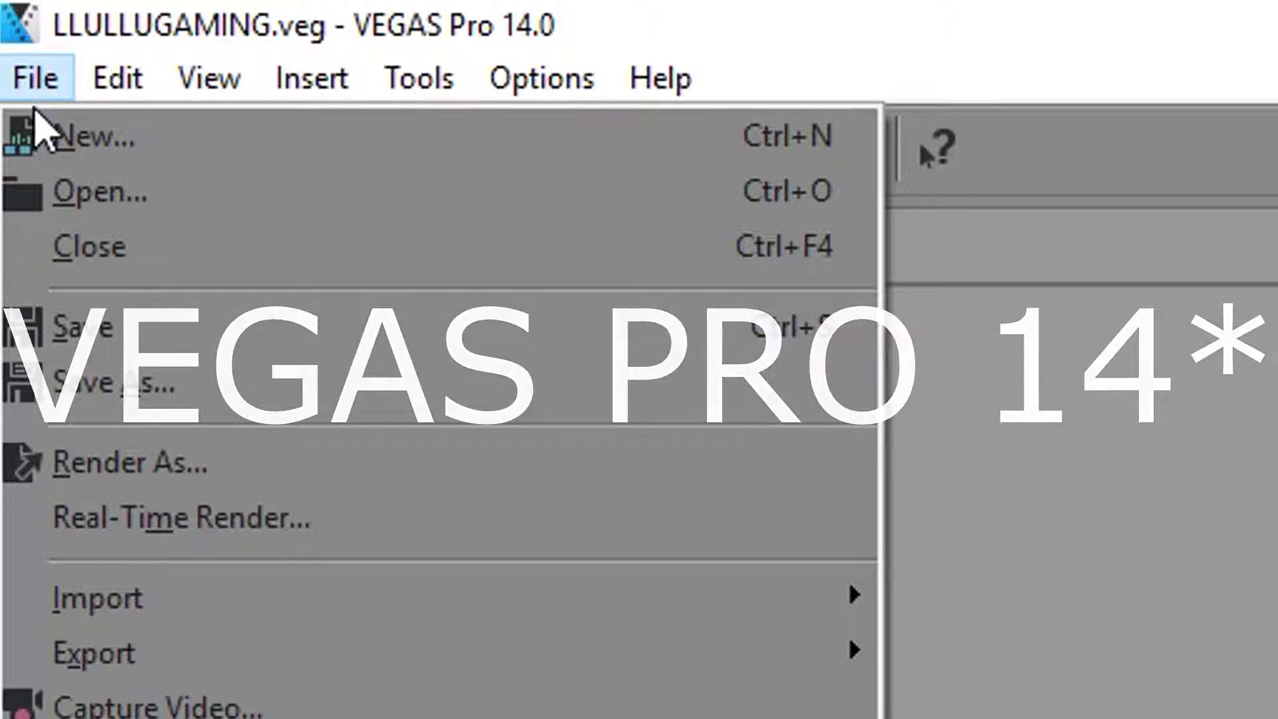
click(47, 133)
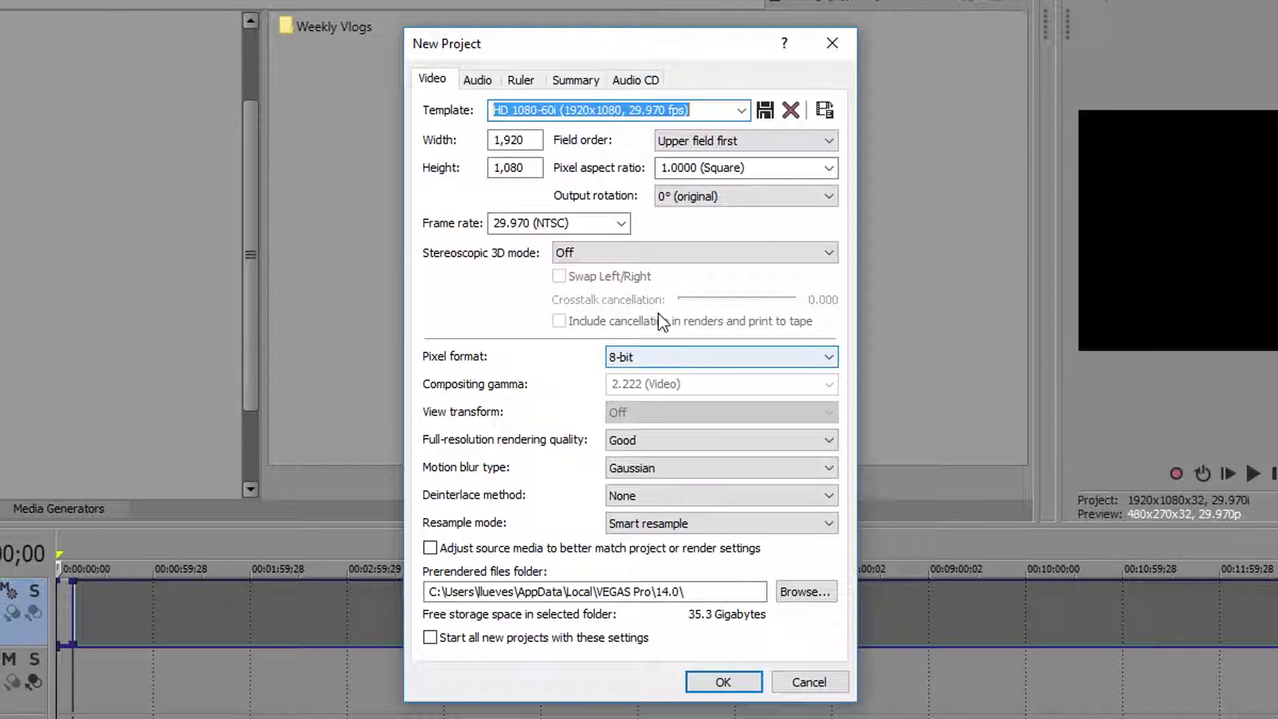
click(741, 111)
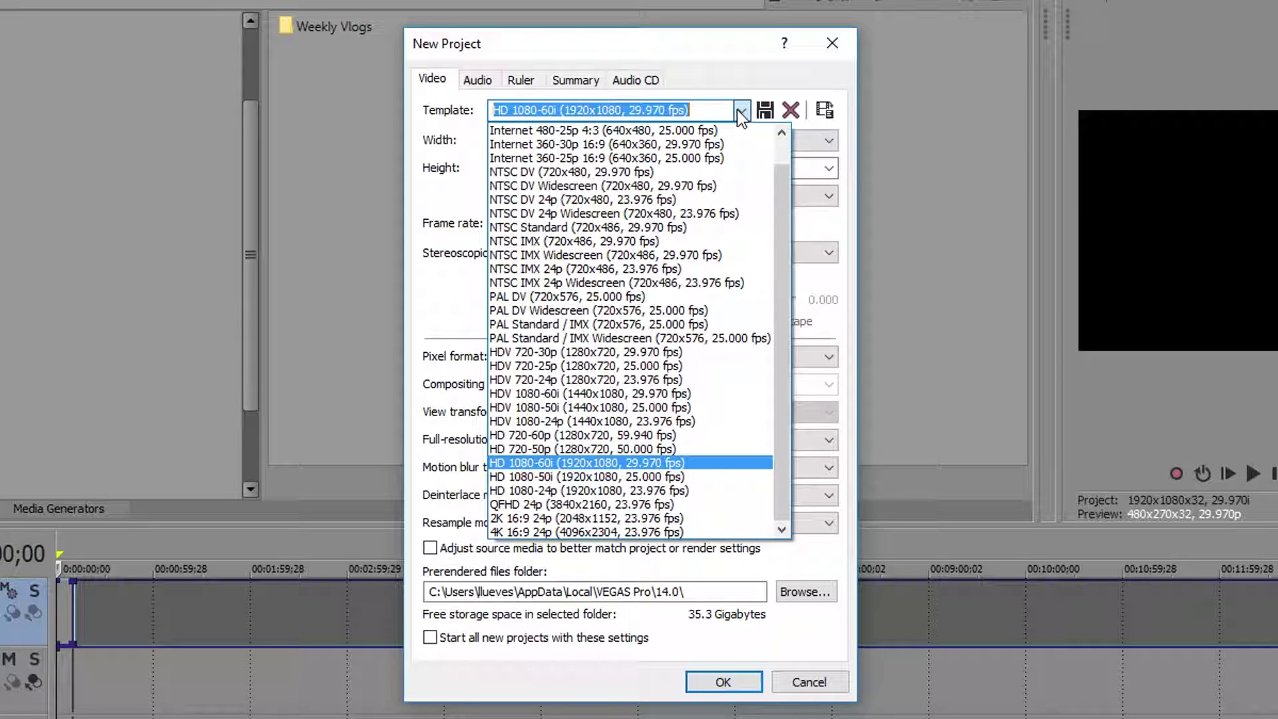
click(676, 465)
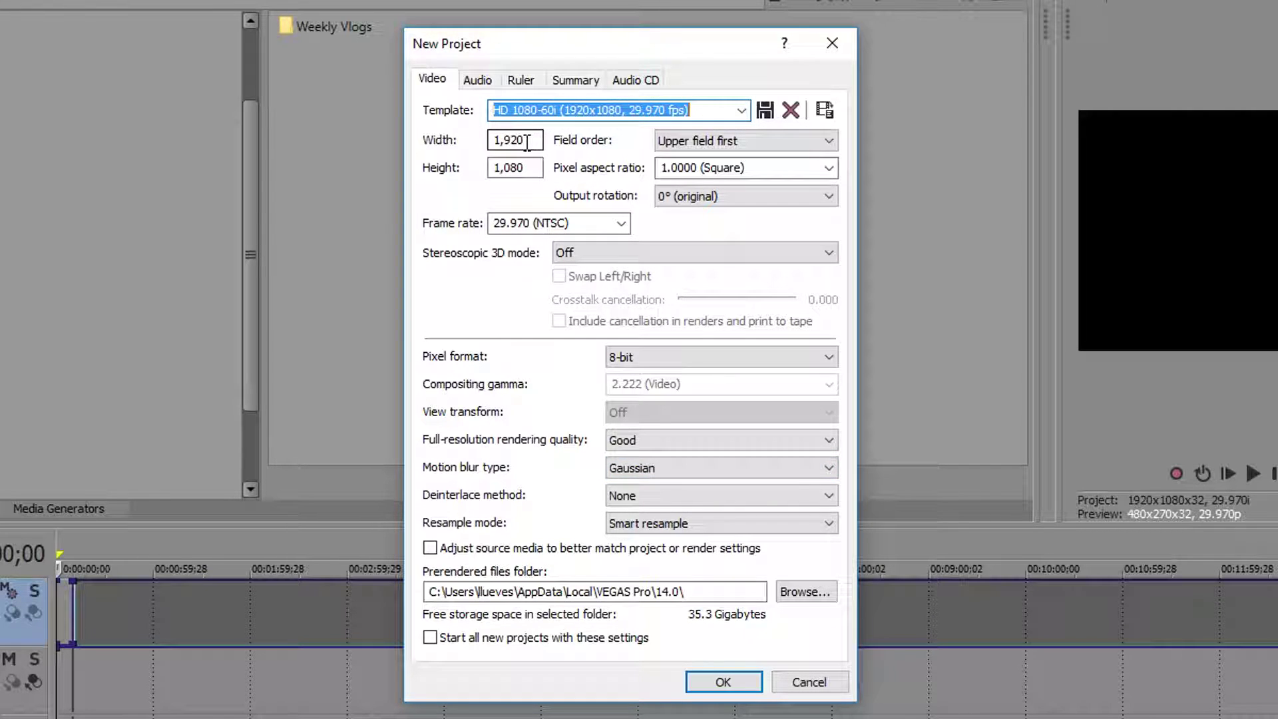
drag(527, 143, 460, 143)
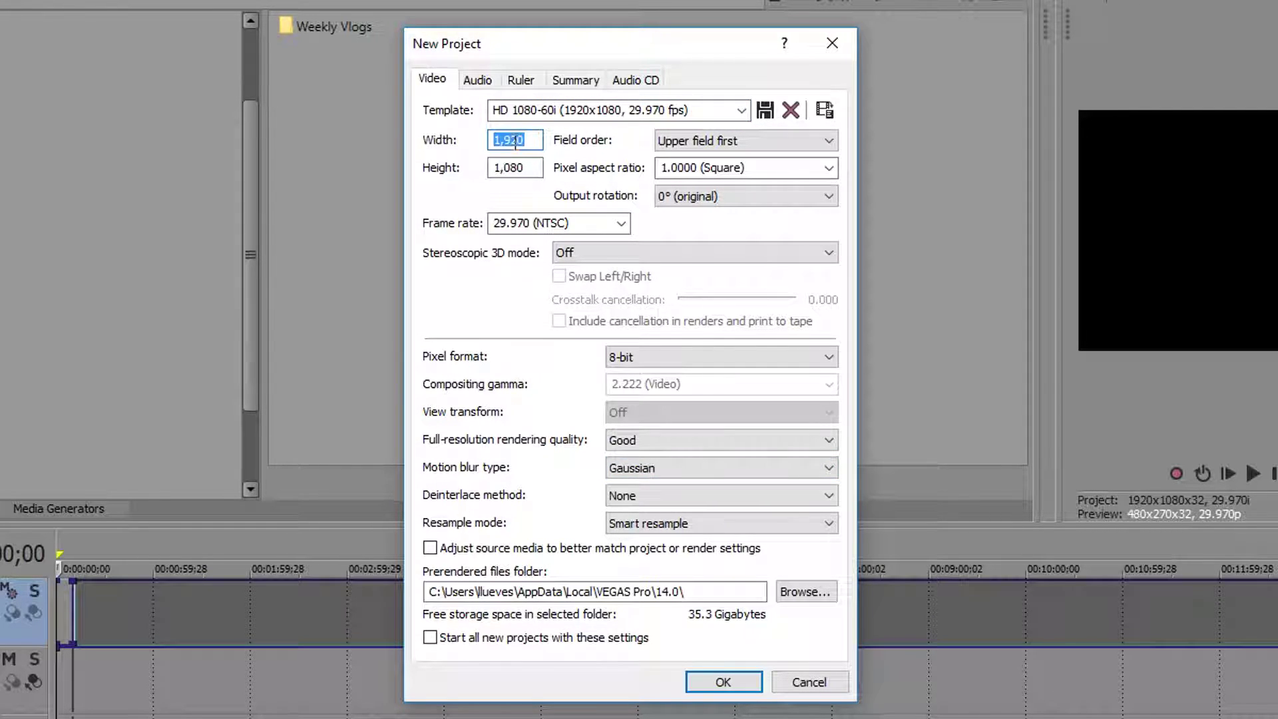
click(530, 171)
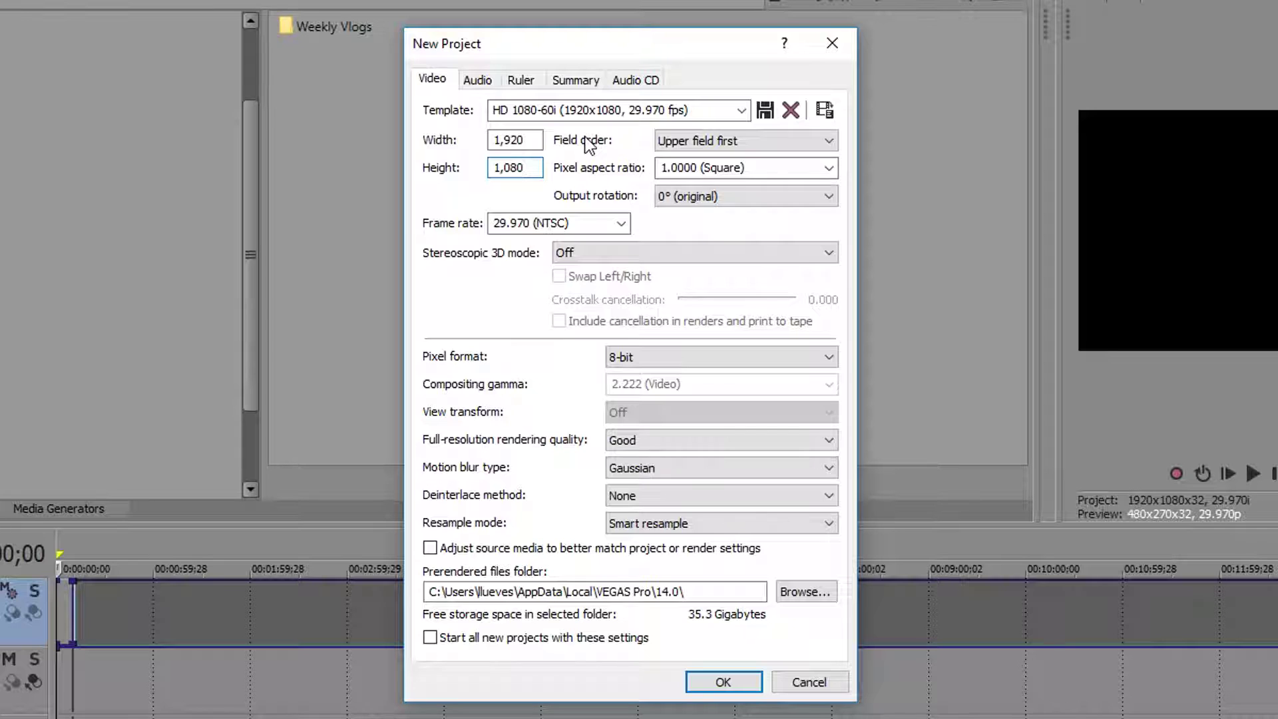
- Set field order to None (progressive scan) and the frame rate to 60
click(709, 140)
click(709, 160)
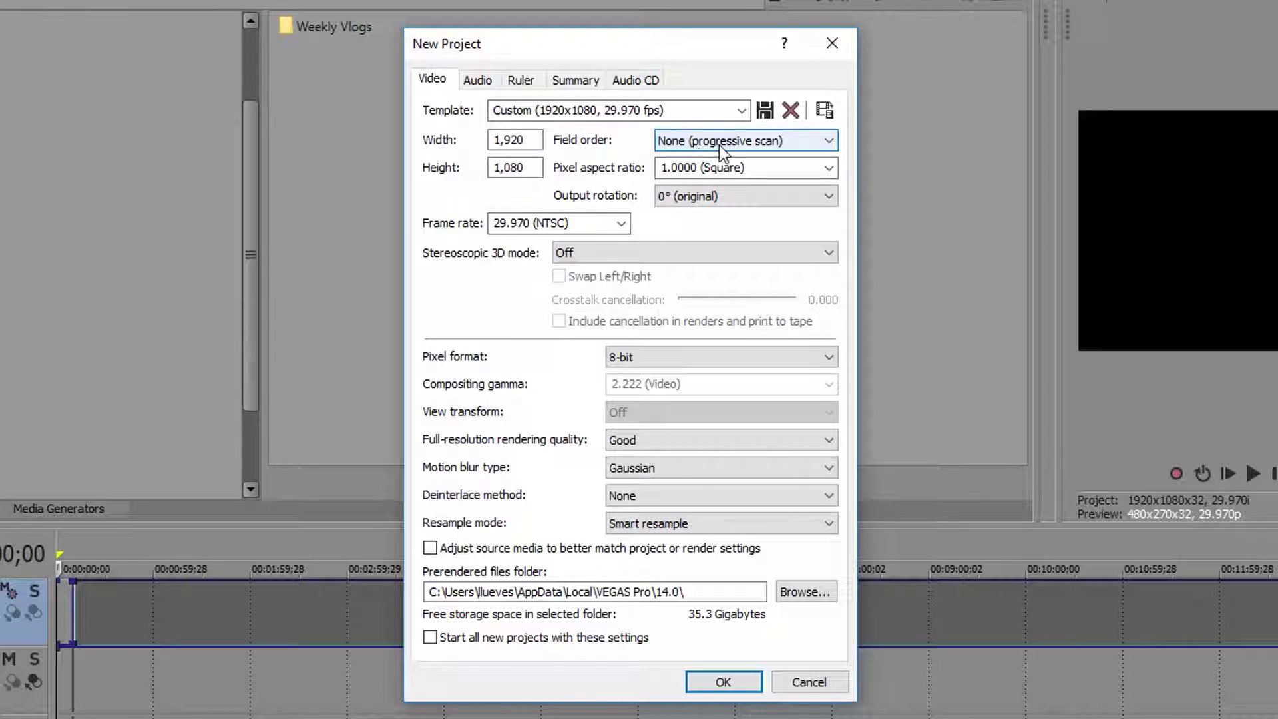
click(579, 227)
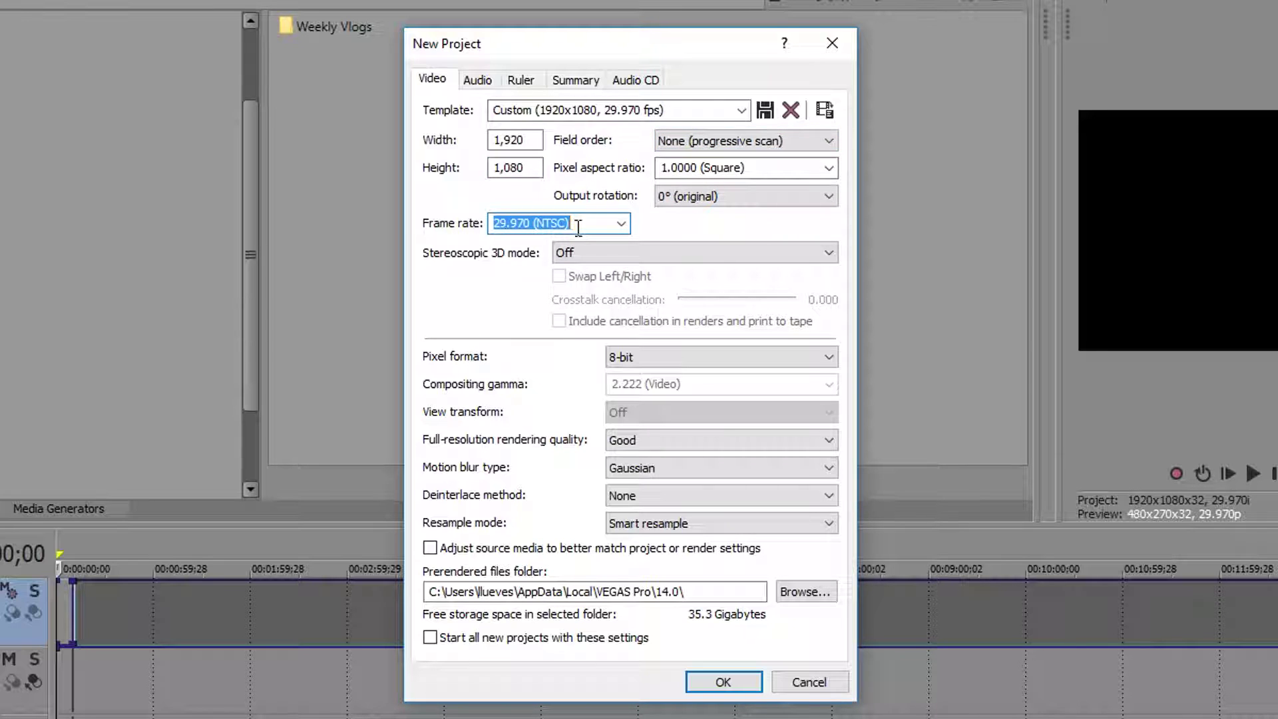
text(60.00)
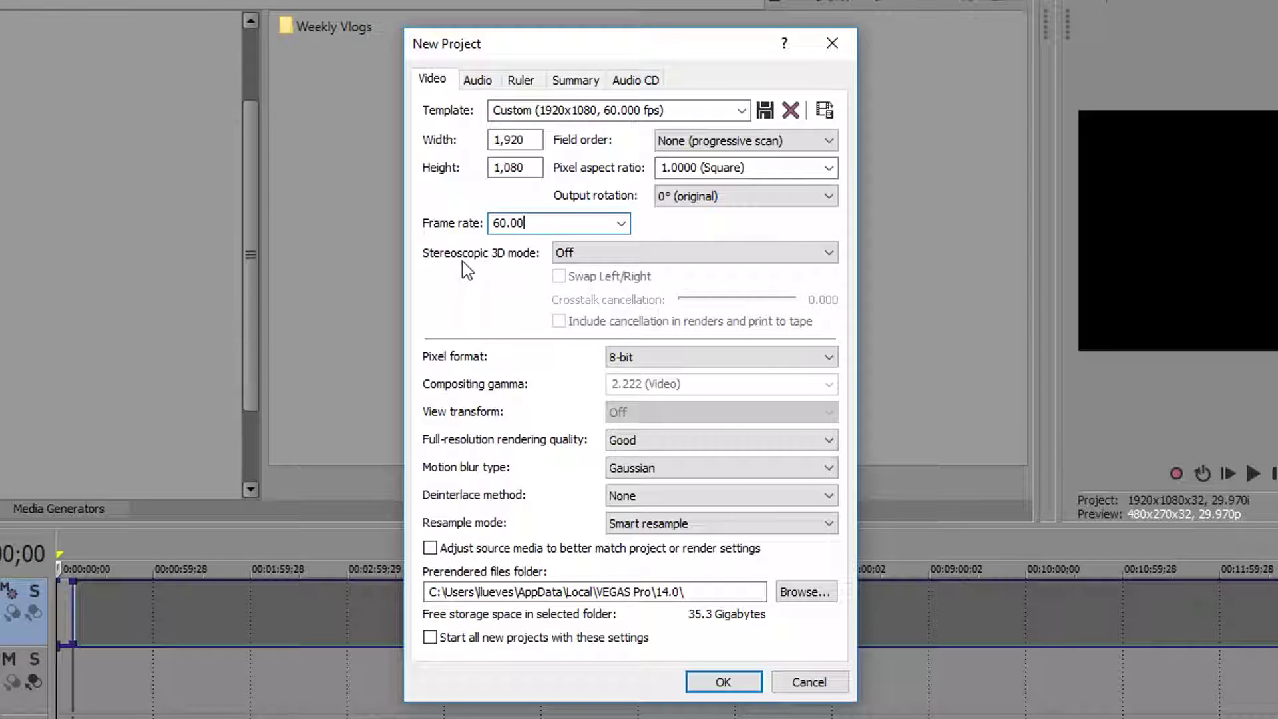
click(622, 223)
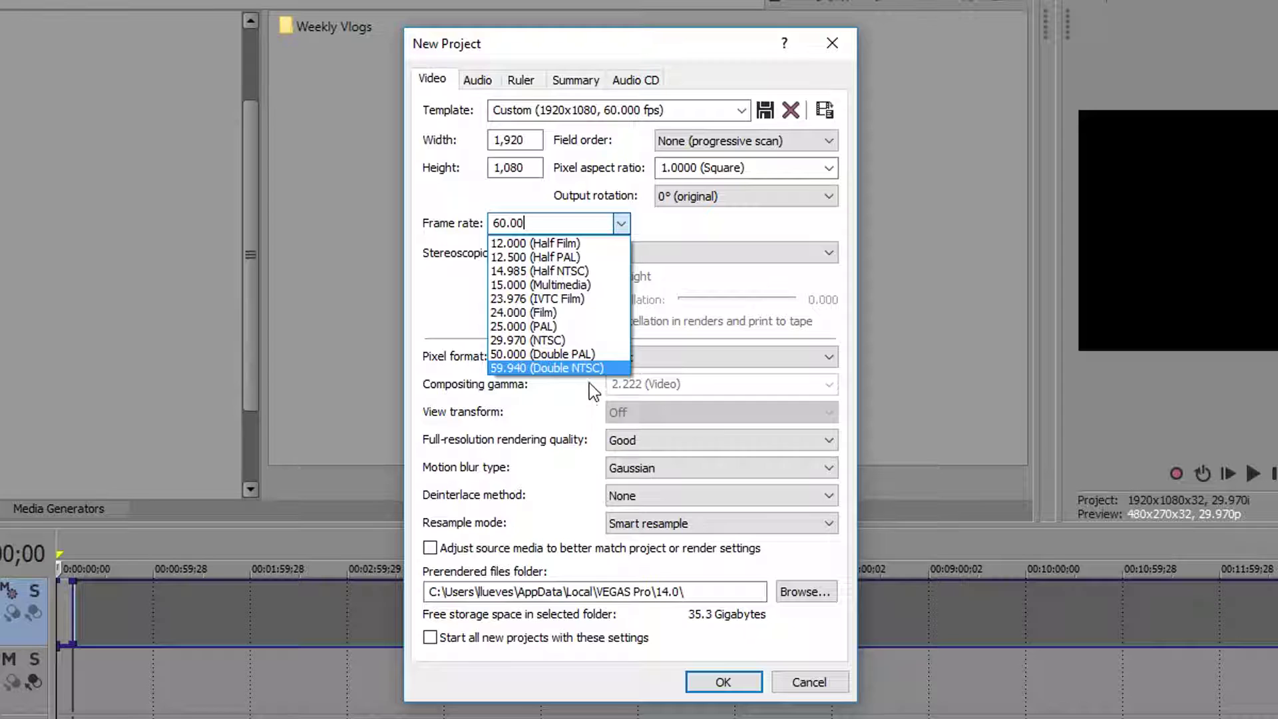
click(621, 226)
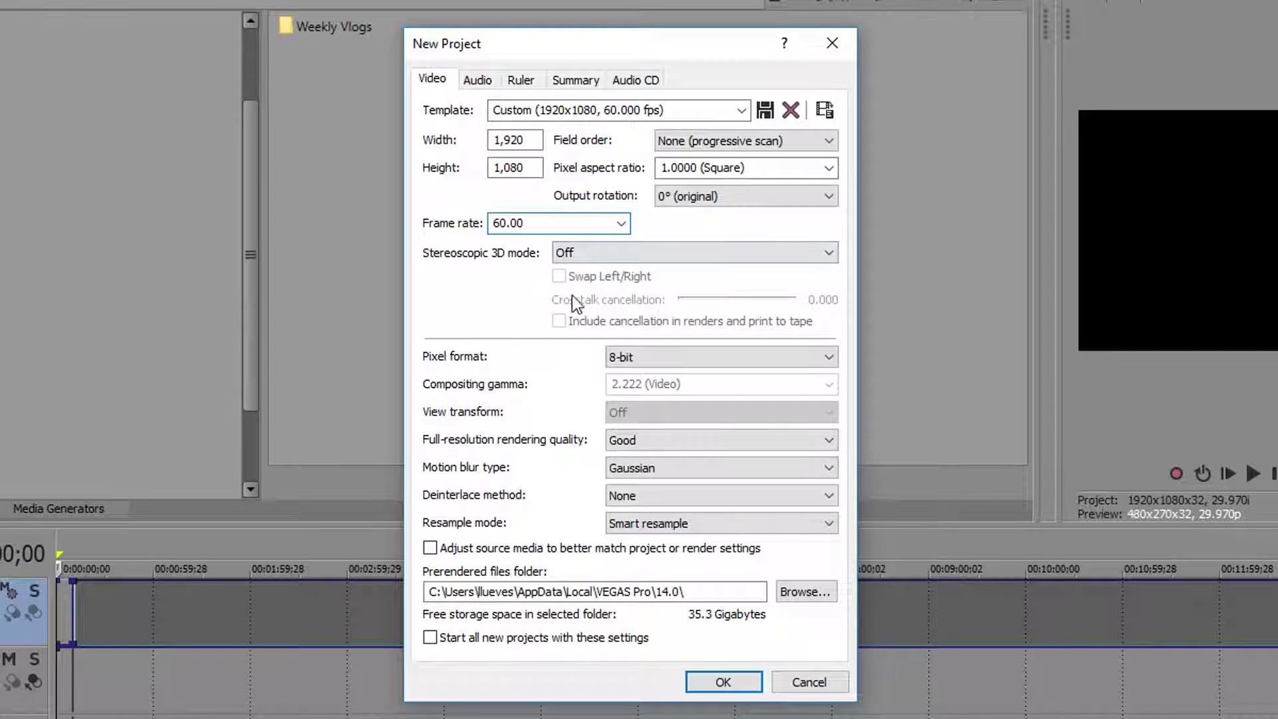
- Use 32-bit floating point (video levels) pixel format and Best rendering quality
click(633, 358)
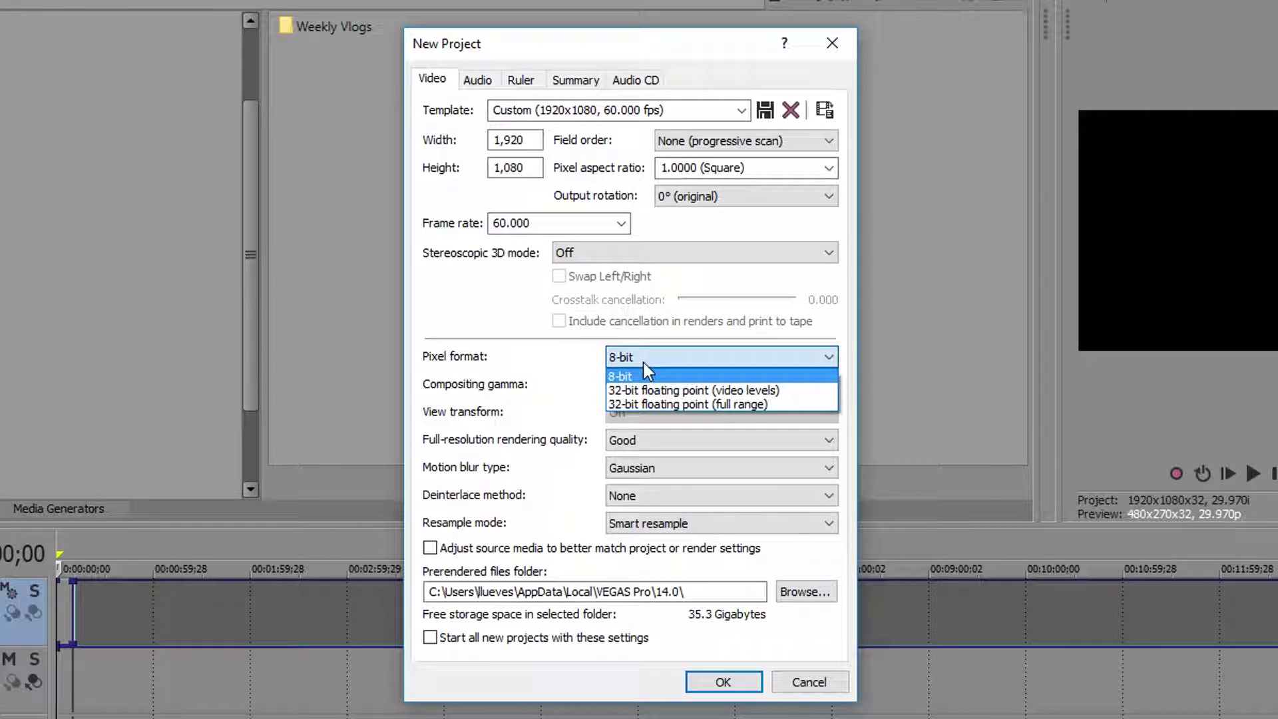
click(663, 389)
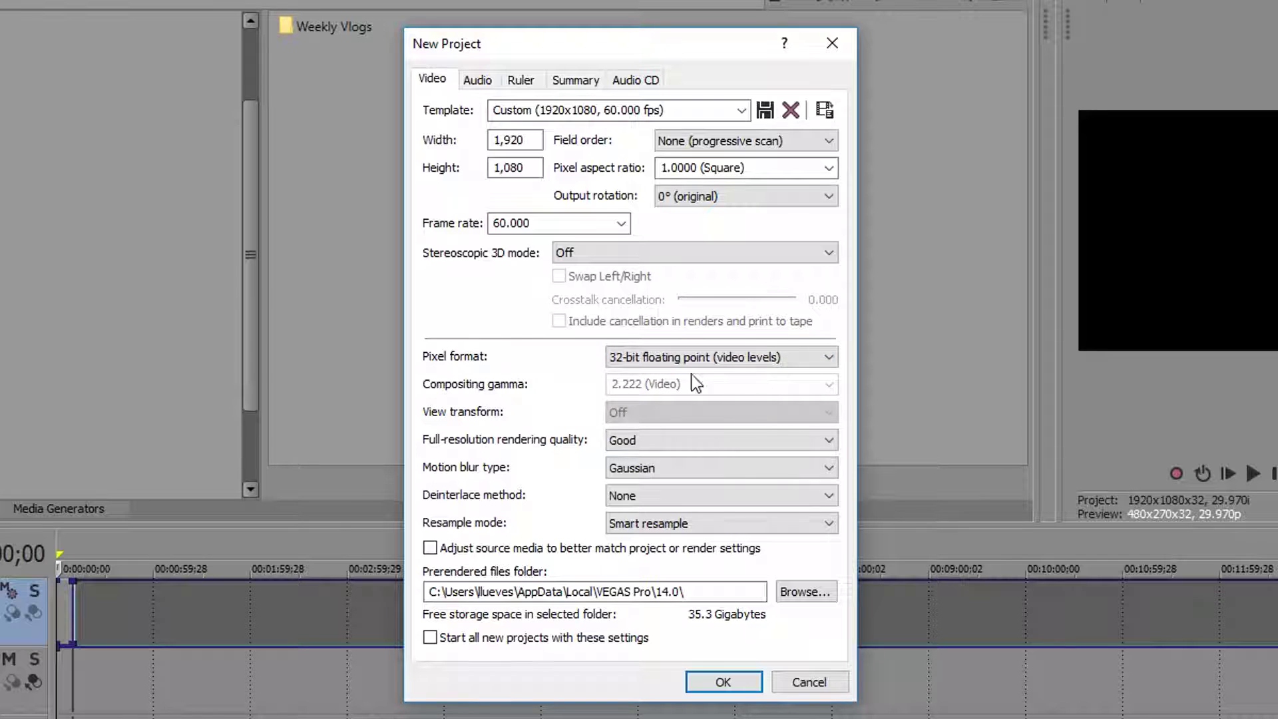
click(765, 360)
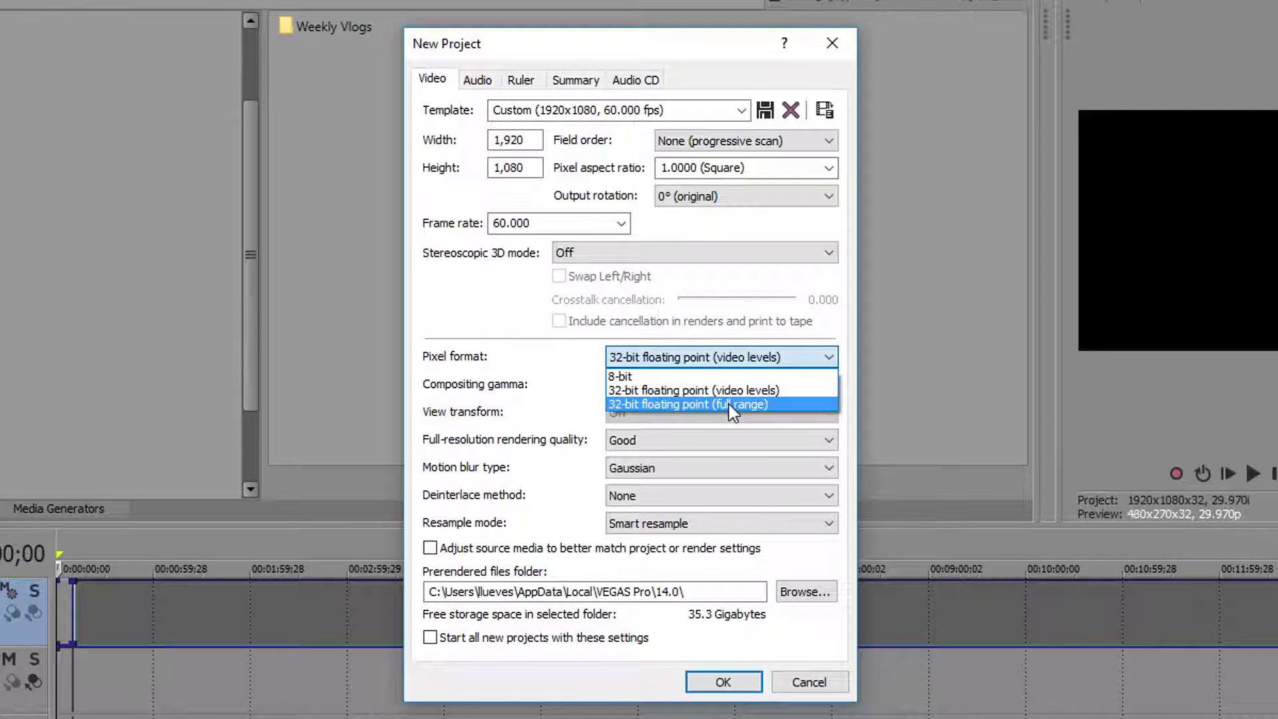
click(707, 389)
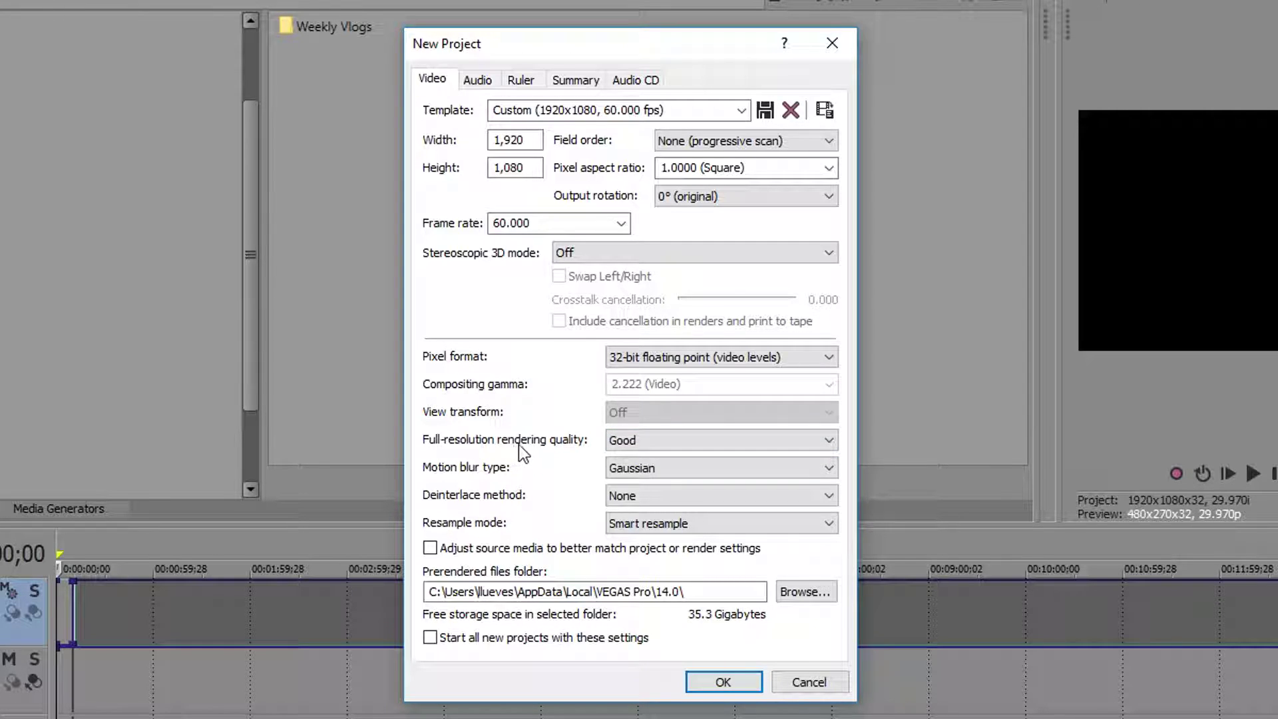
click(629, 440)
click(637, 501)
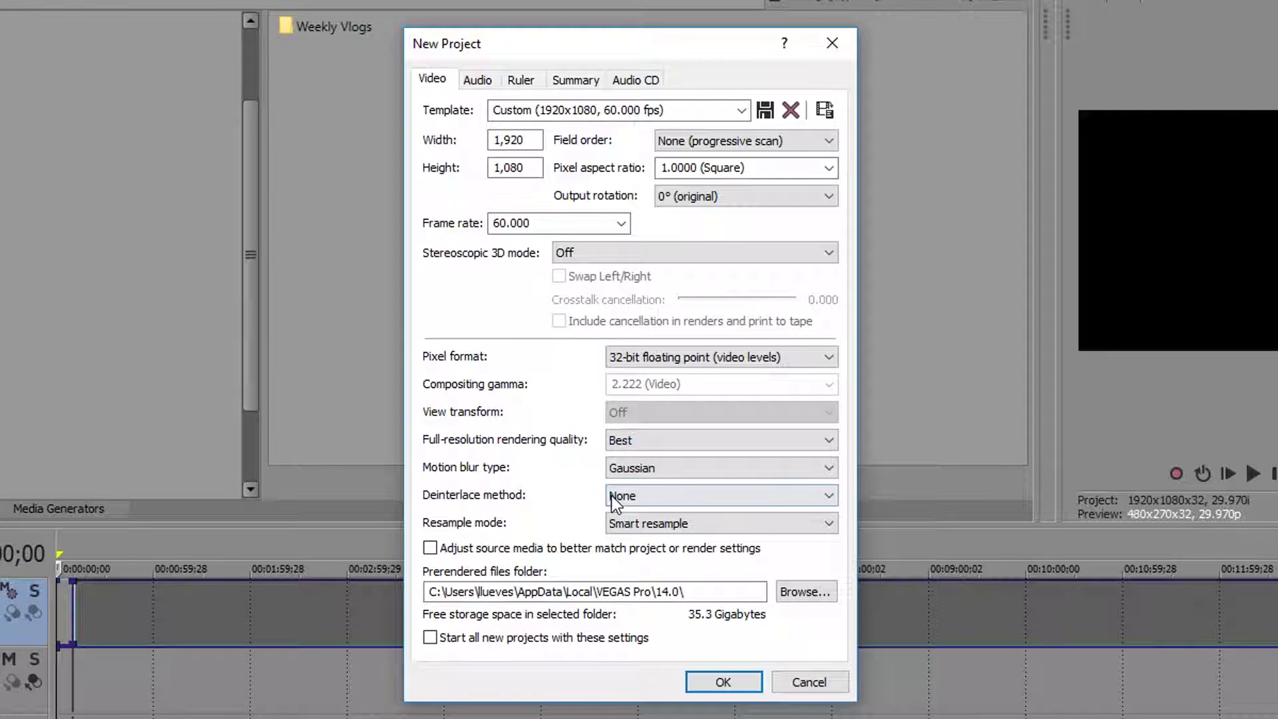
- Keep deinterlacing at None, set resample mode to Disable, and view the audio settings
click(628, 498)
click(645, 513)
click(629, 524)
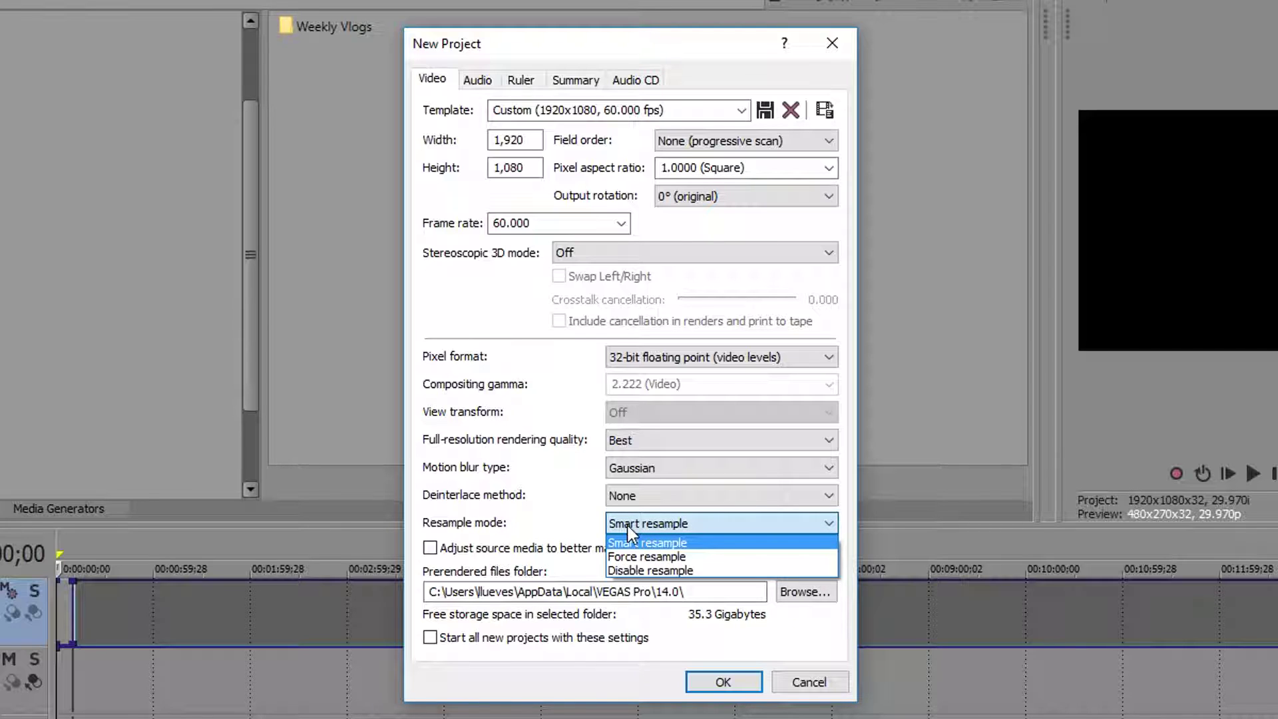
click(653, 571)
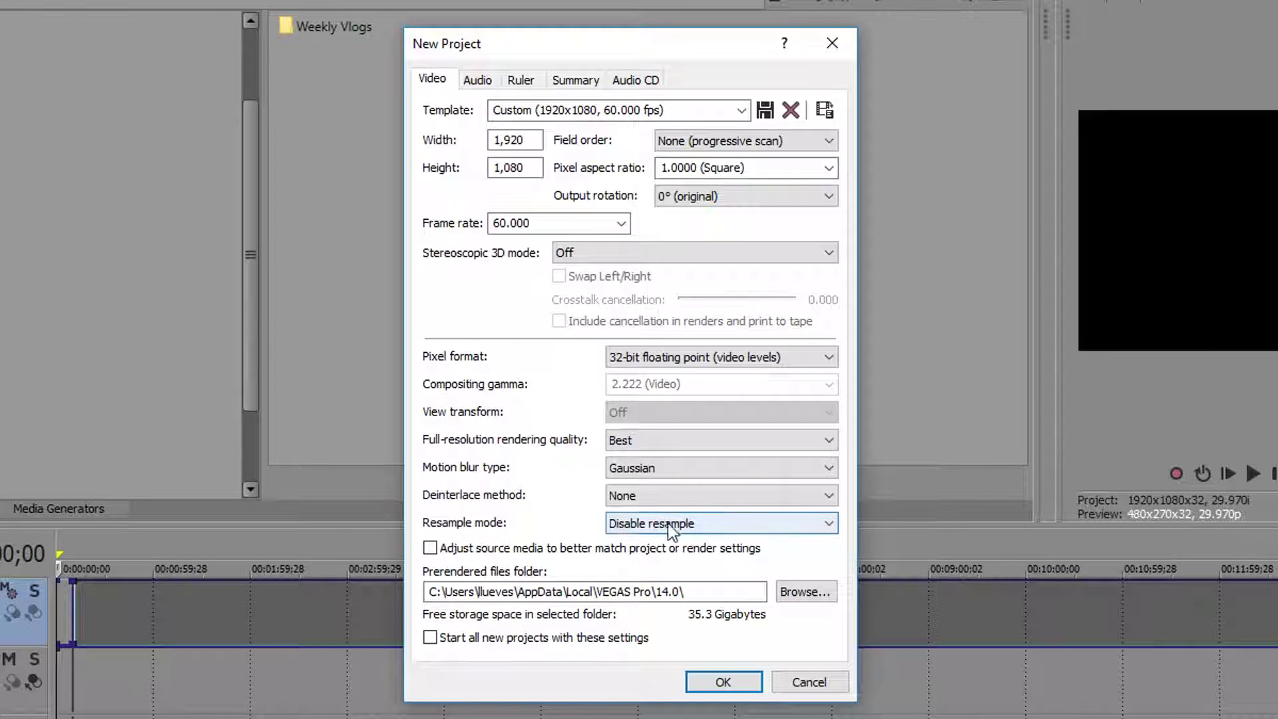
click(481, 80)
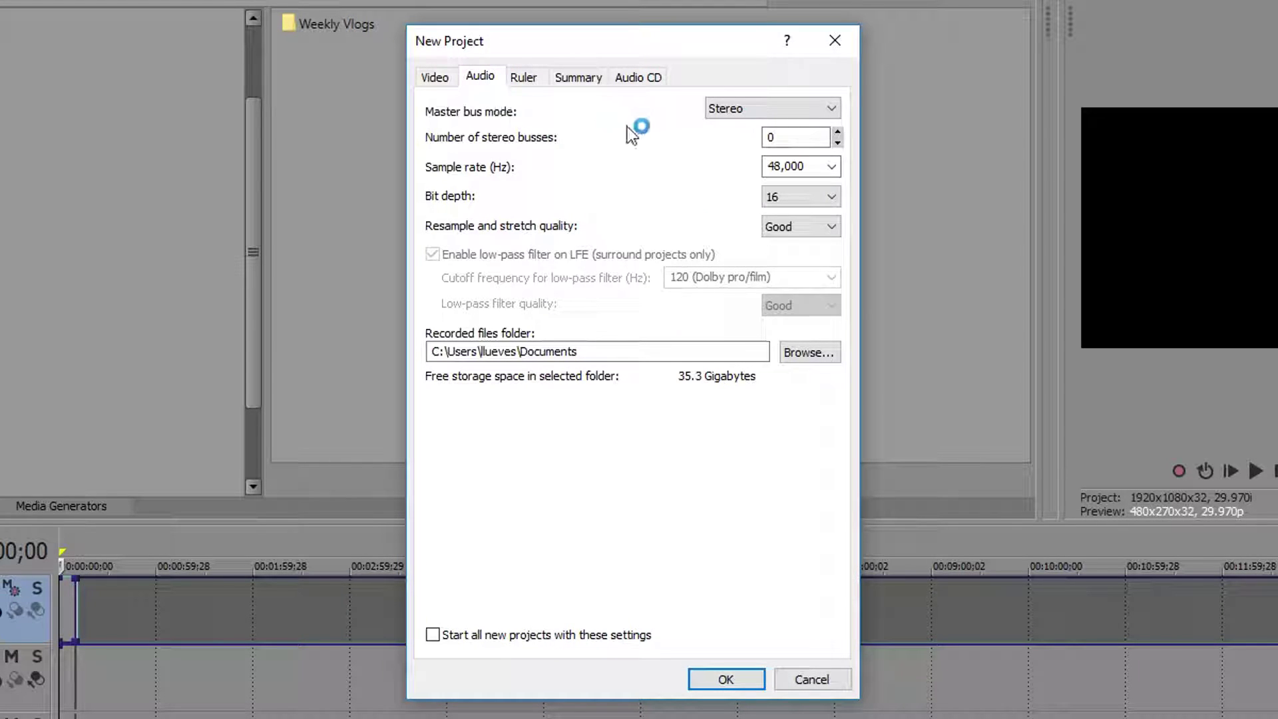
click(792, 200)
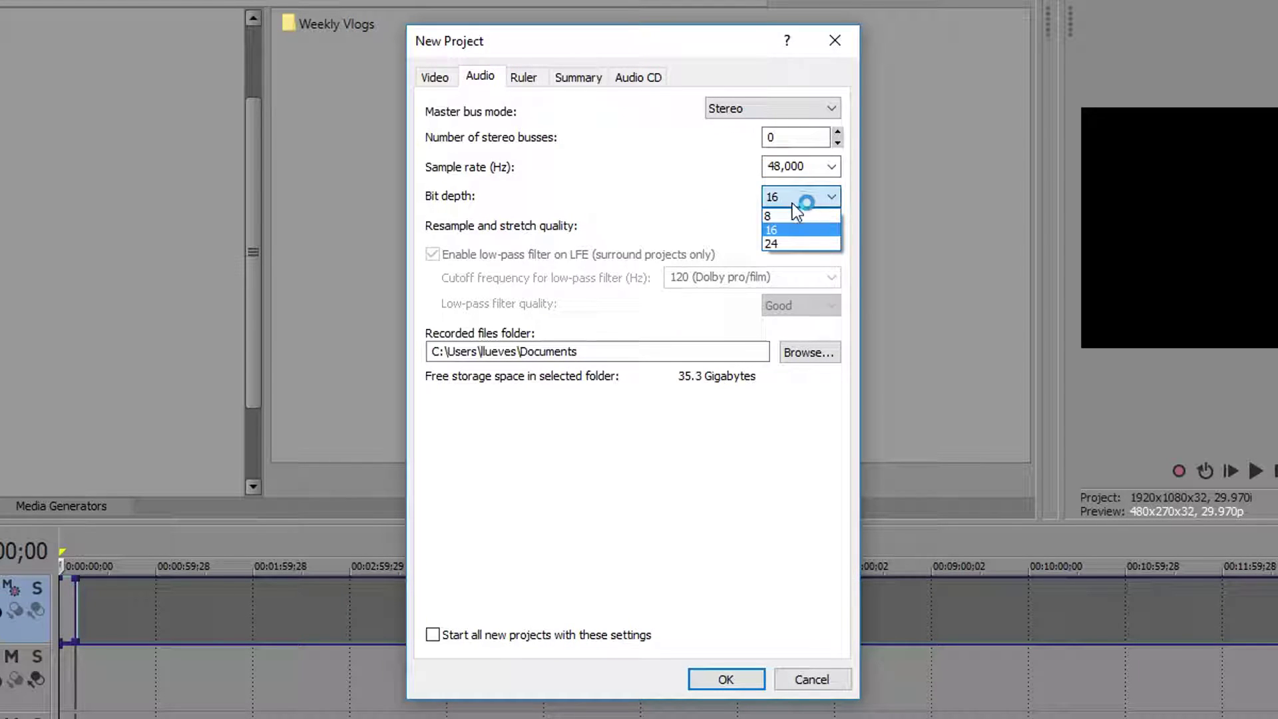
click(797, 243)
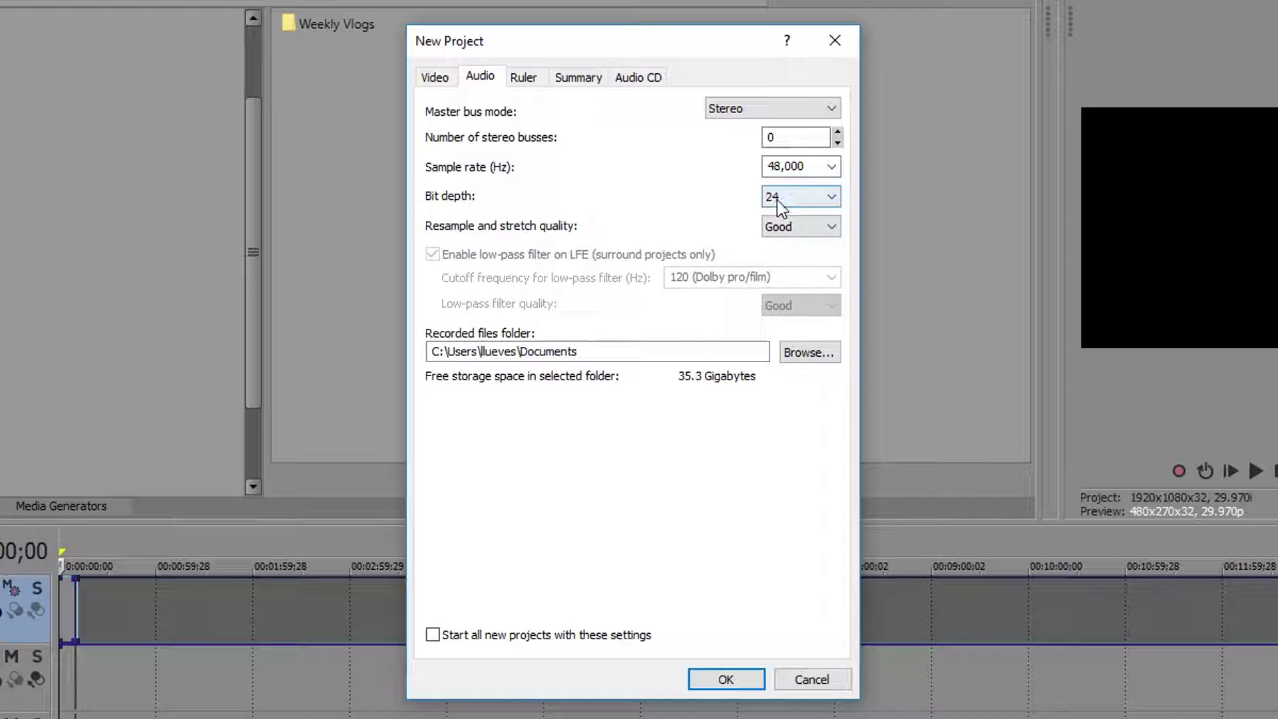
click(782, 216)
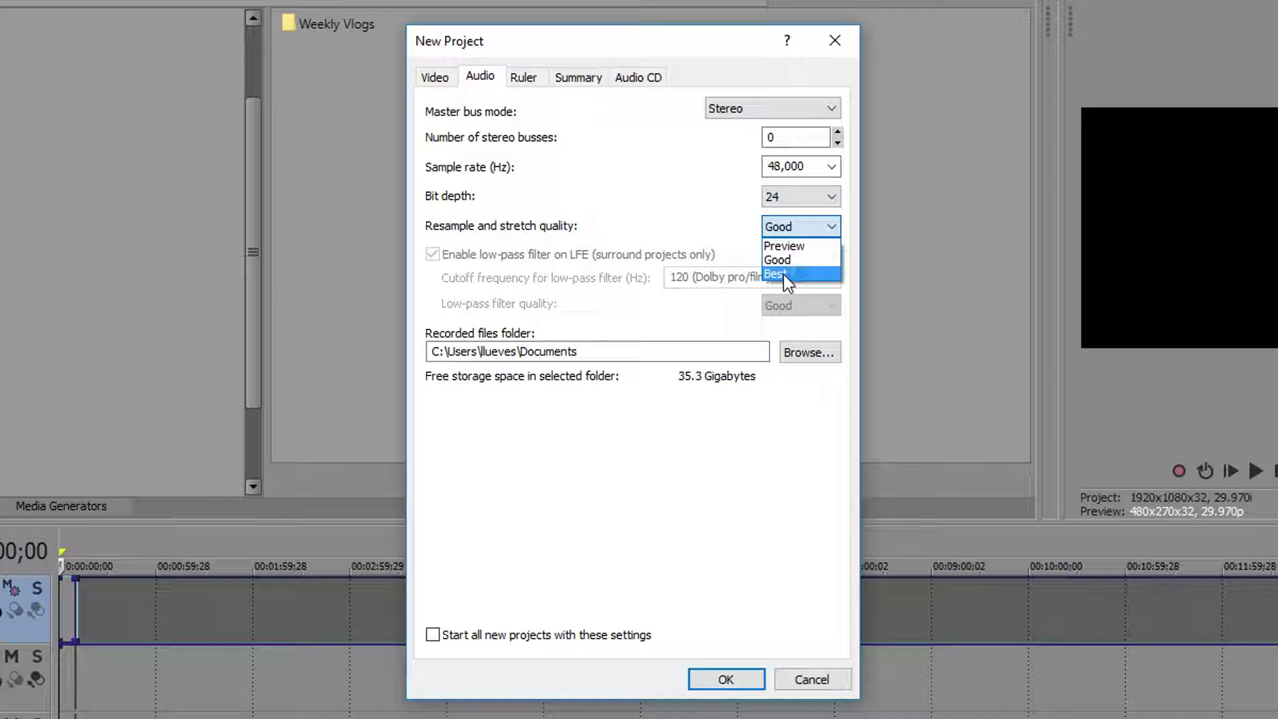
click(784, 274)
click(526, 78)
click(577, 78)
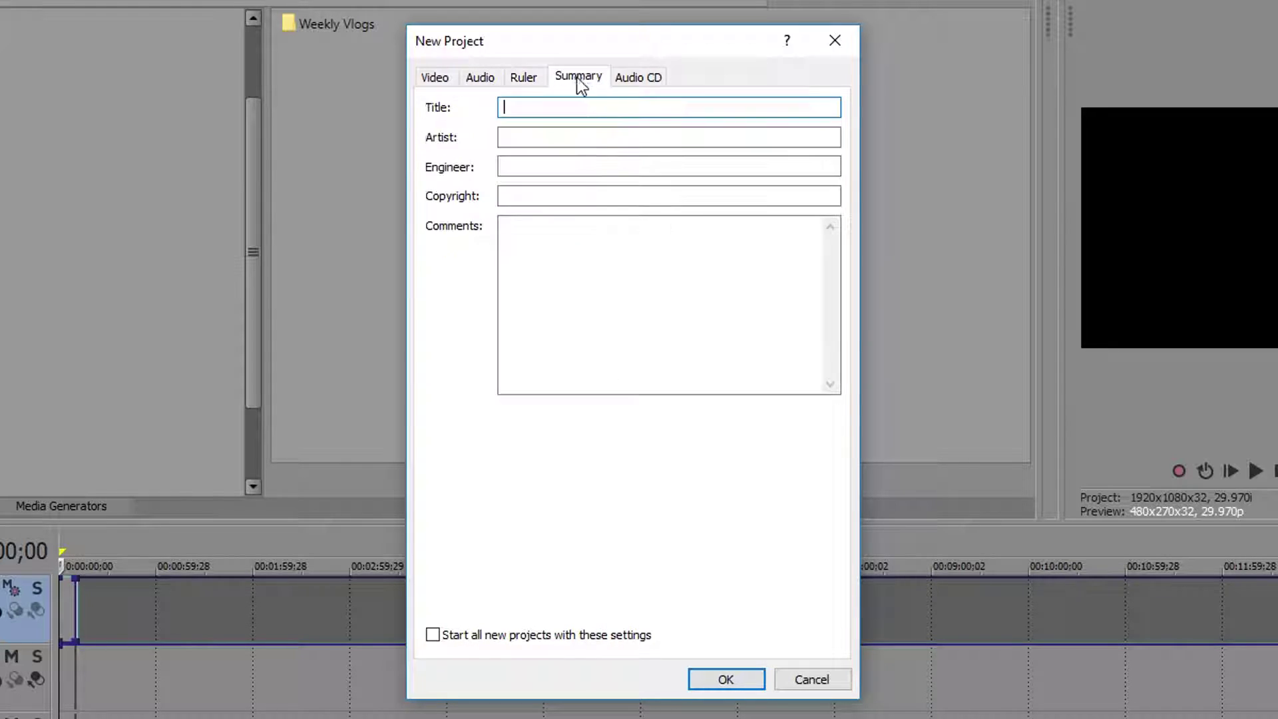
click(632, 79)
click(556, 77)
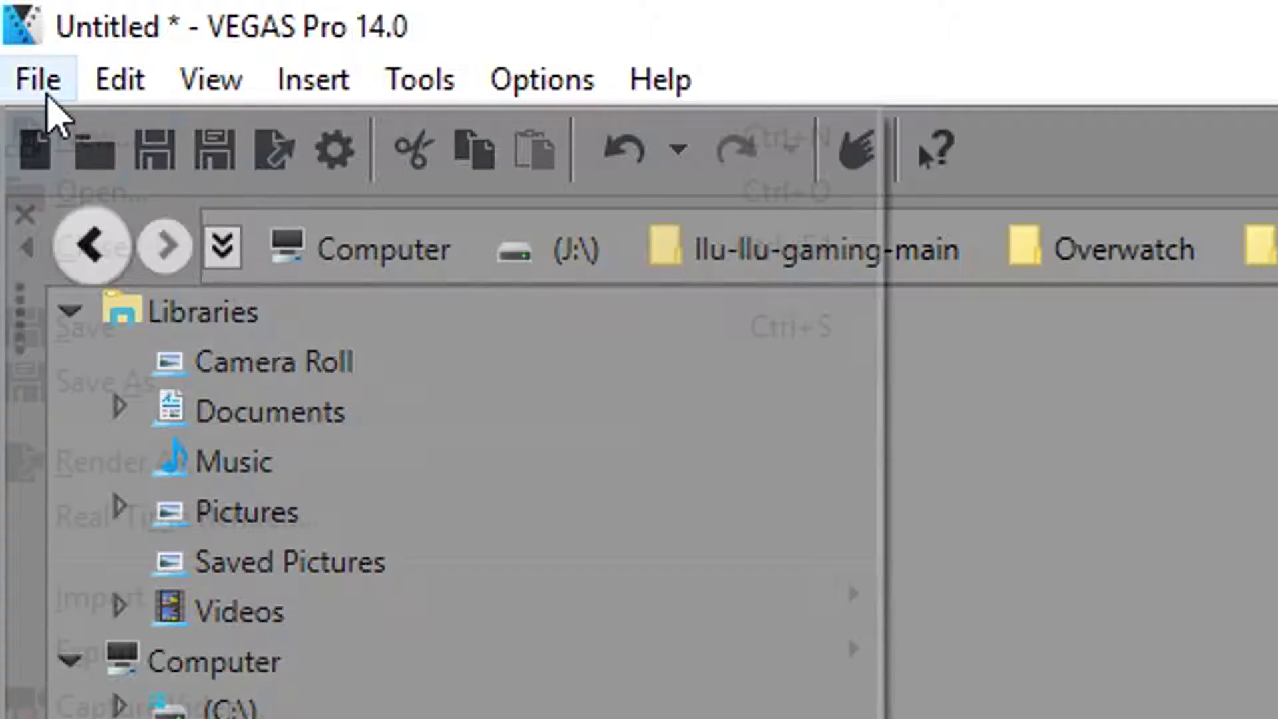
- Open Render As and pick MainConcept AVC/AAC's Internet HD 1080p template for Untitled.mp4
click(42, 87)
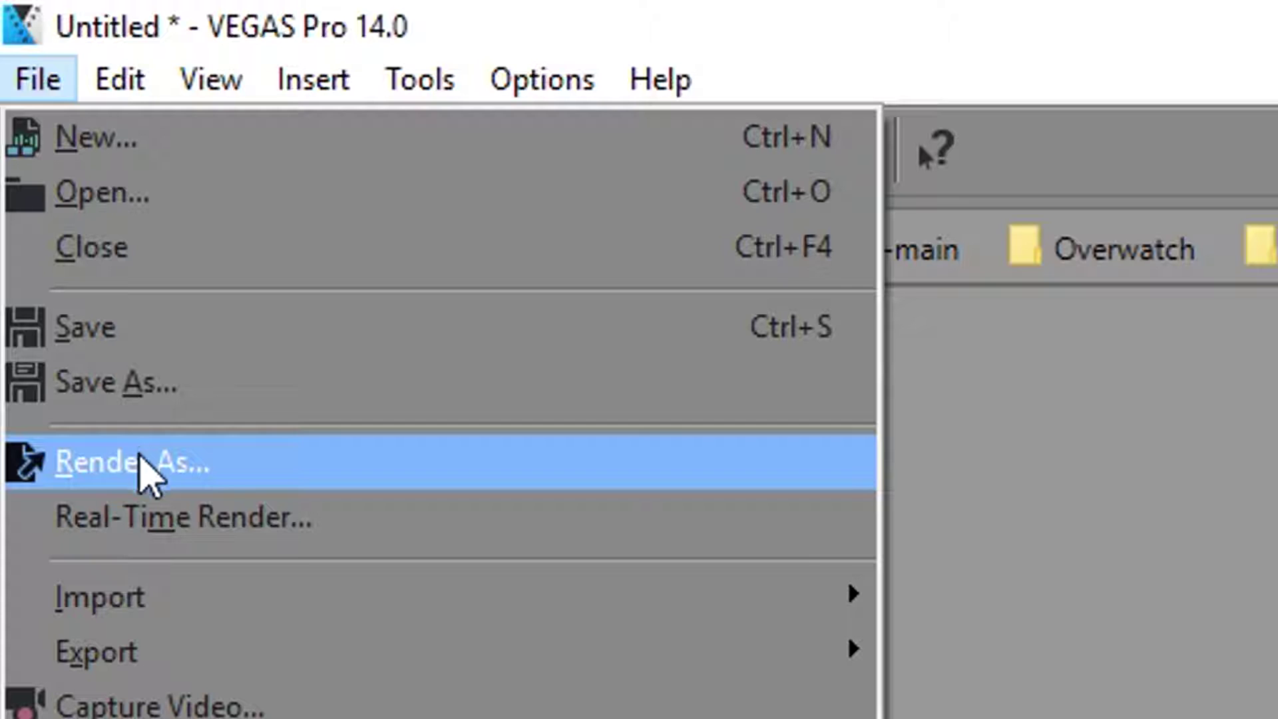
click(193, 473)
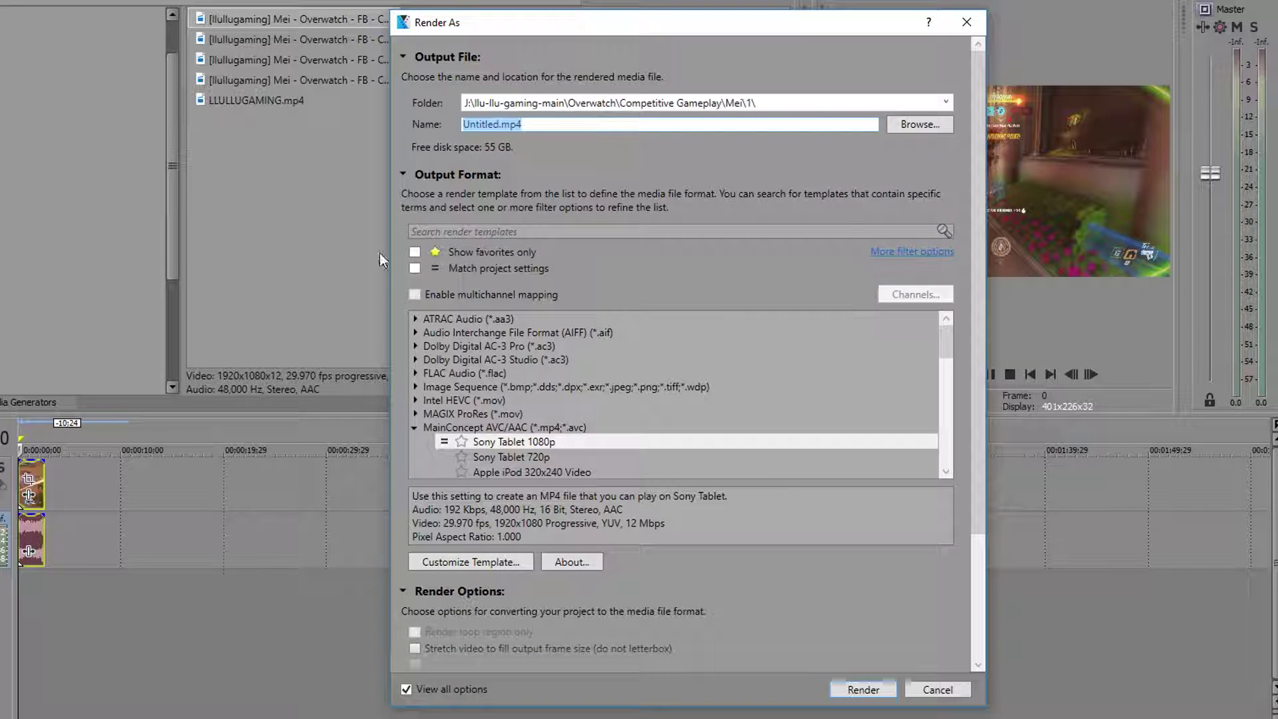
click(416, 427)
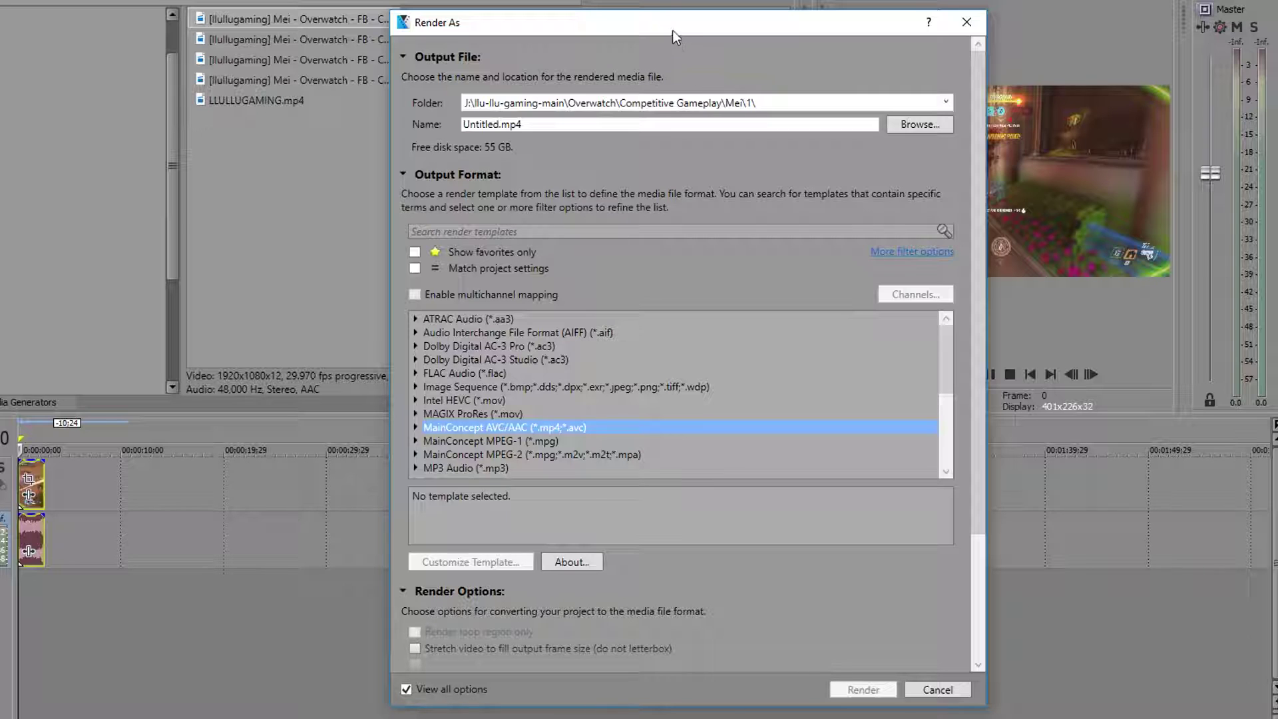
drag(673, 30, 612, 0)
scroll(885, 325, down, 1)
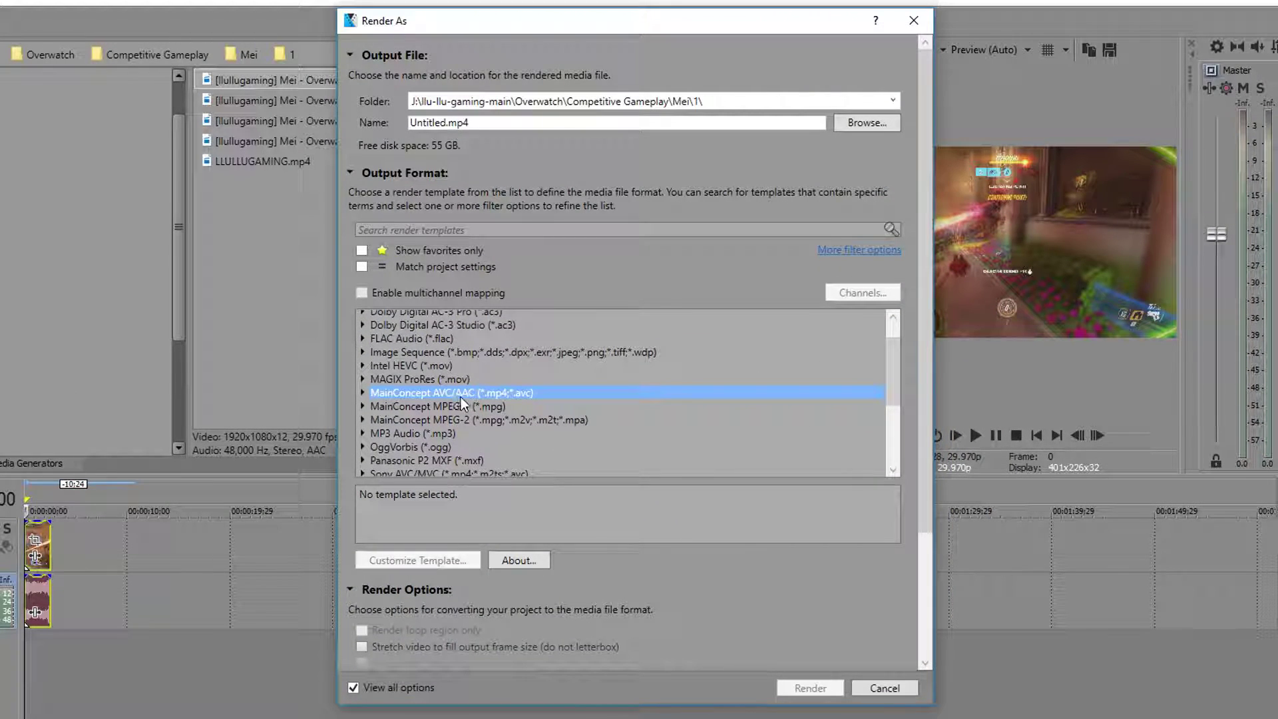
click(363, 393)
scroll(885, 391, down, 1)
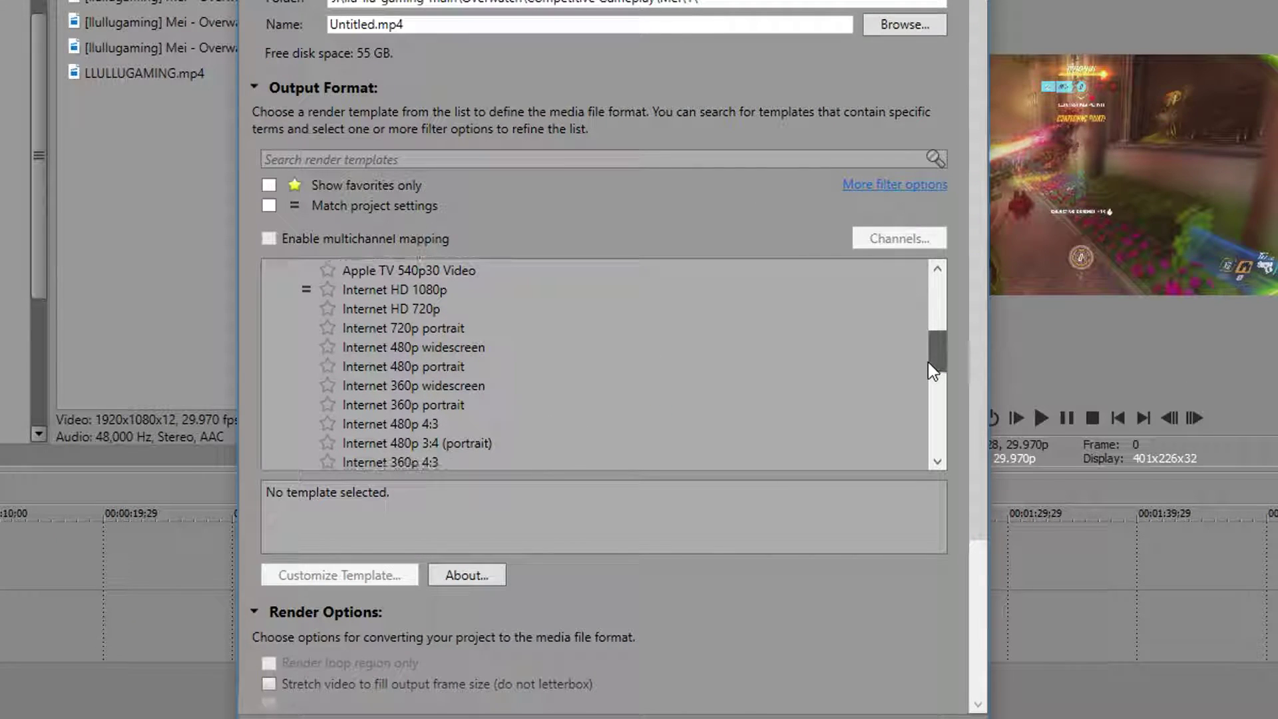
drag(929, 362, 445, 369)
click(445, 363)
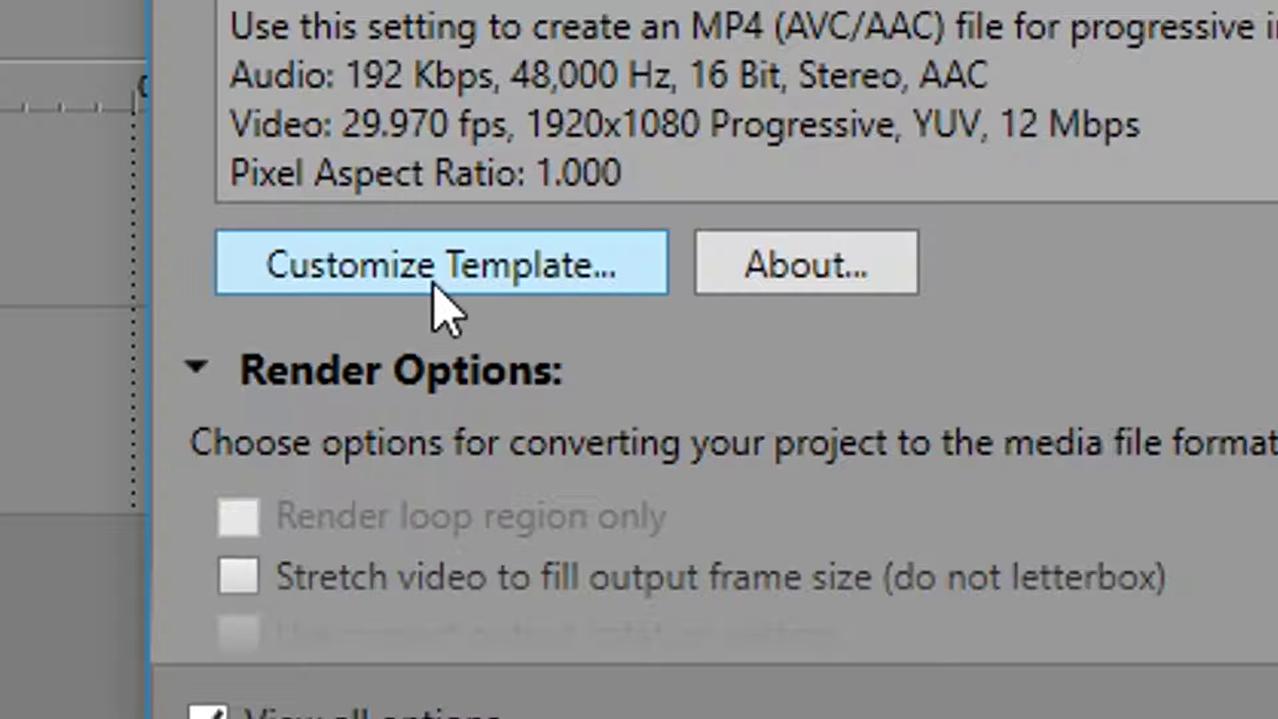
- Customize the template and set its frame rate to 60 fps
click(436, 286)
drag(599, 376, 307, 378)
text(60)
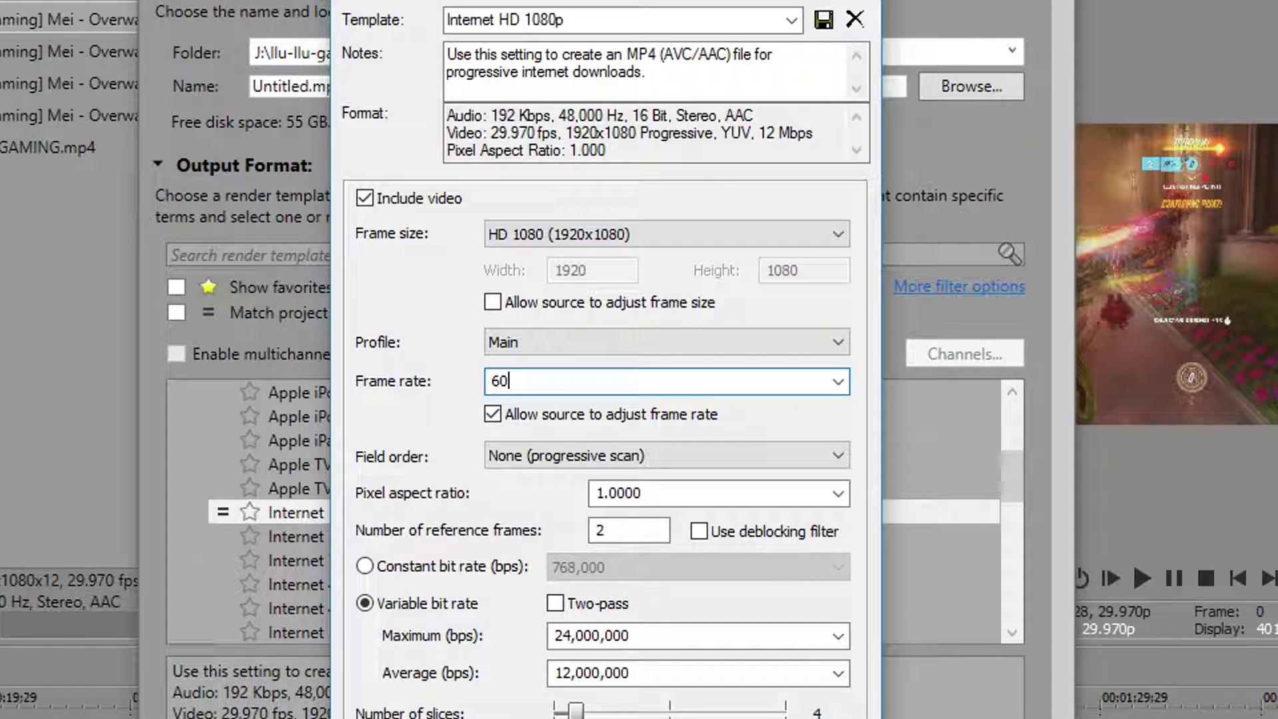
click(377, 393)
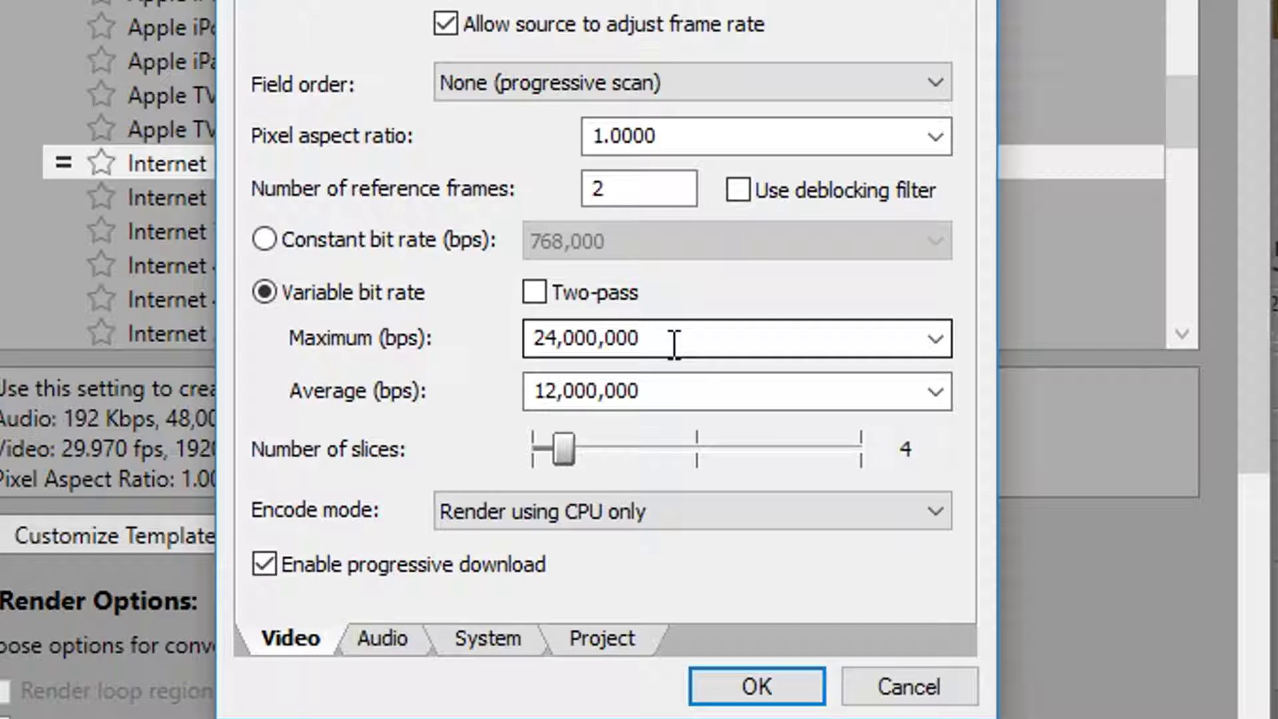
- Set the maximum bit rate to 135,000,000 and the average to 50,000,000 bps
click(934, 339)
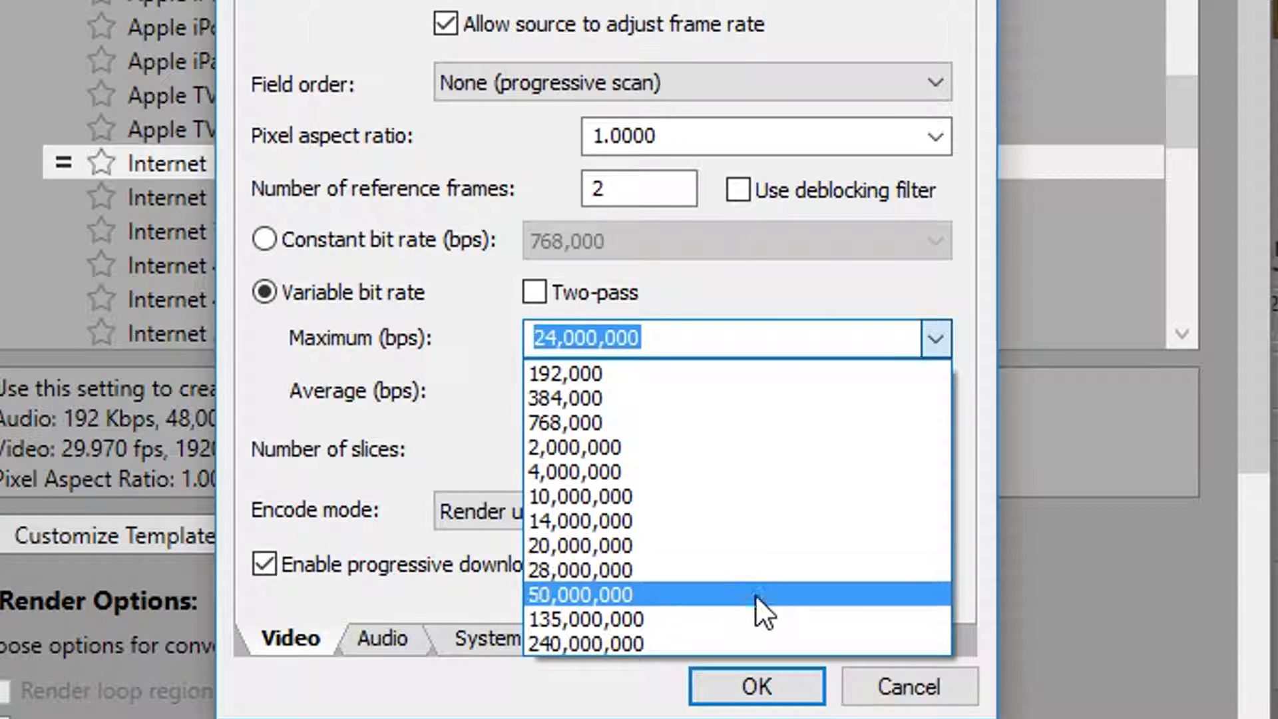
click(757, 595)
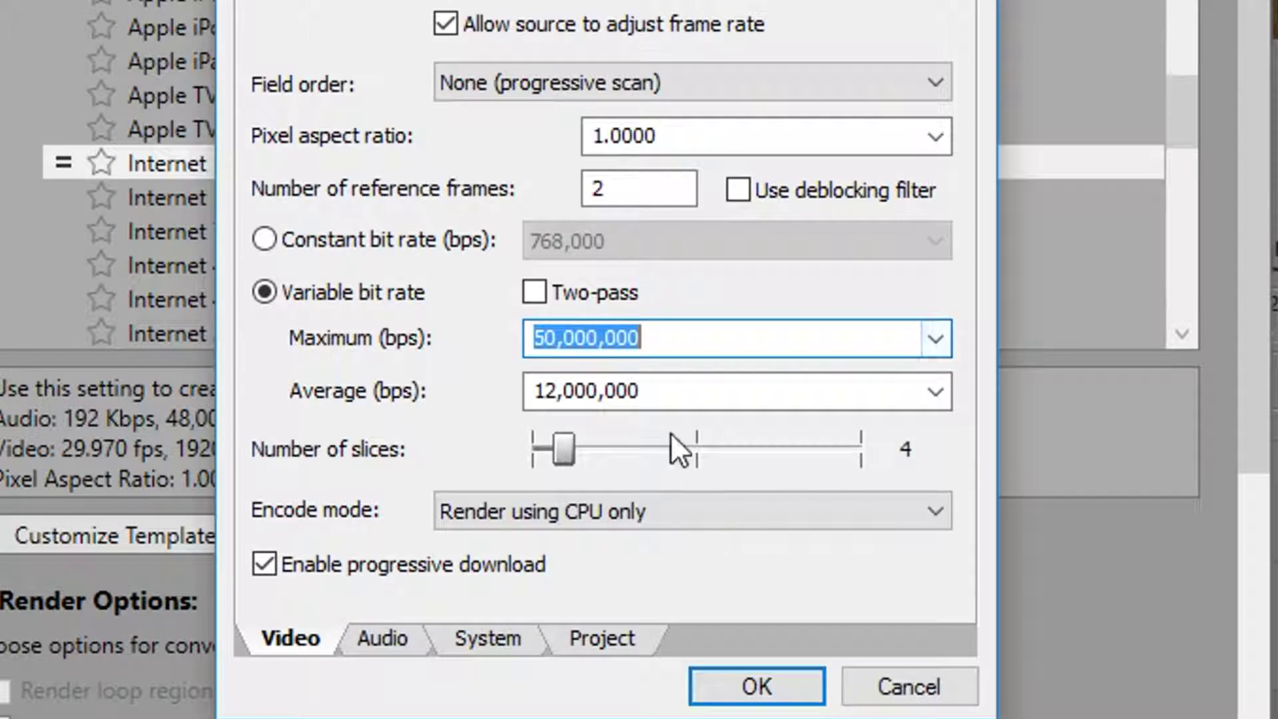
click(881, 336)
click(732, 620)
click(934, 391)
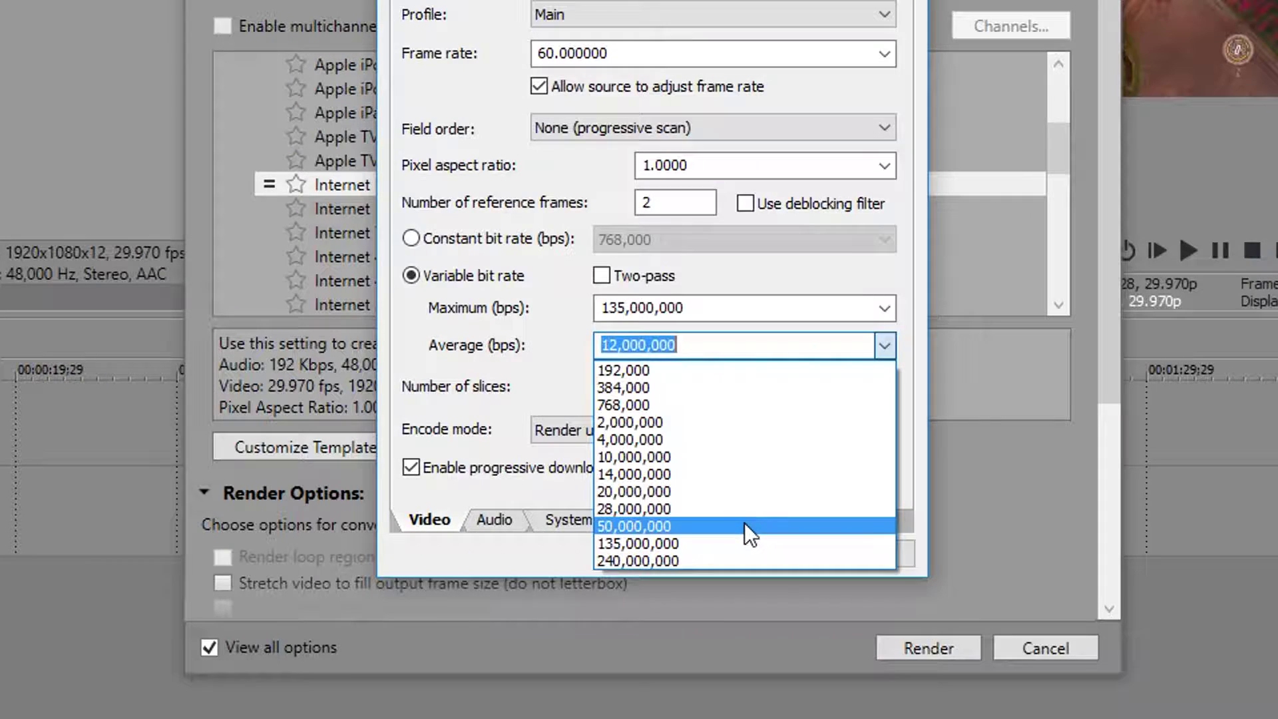
click(744, 526)
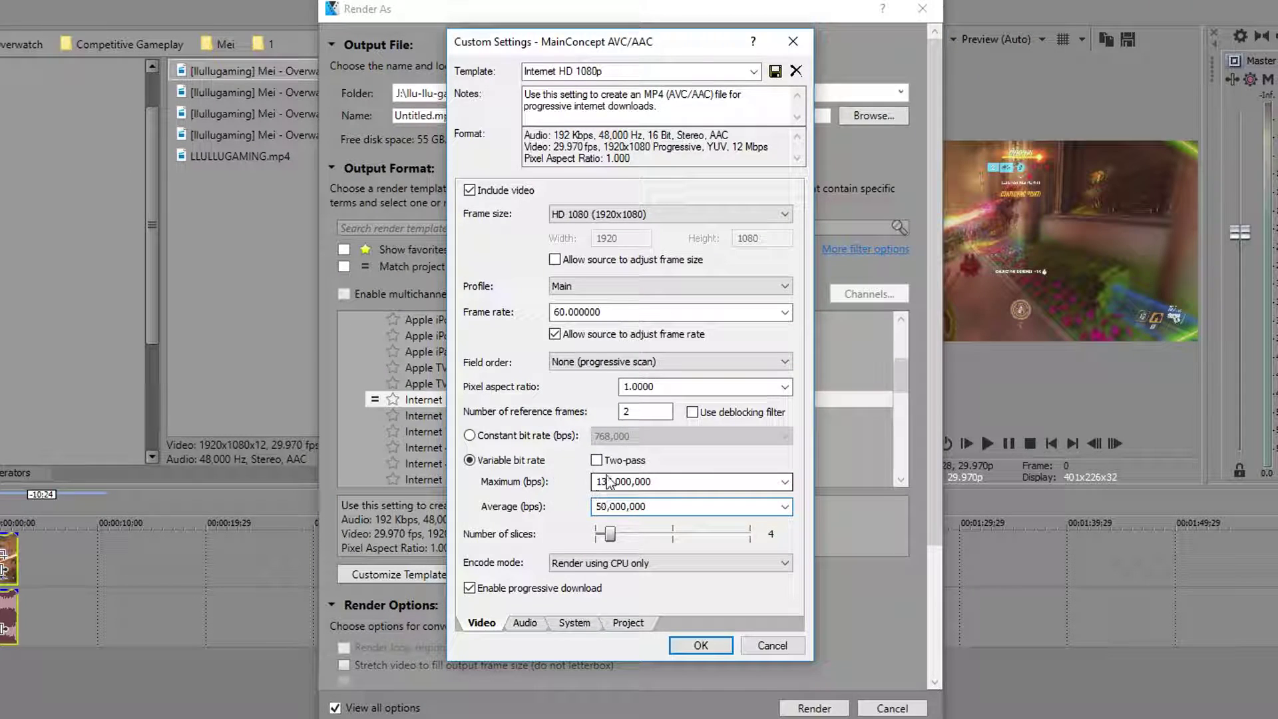
click(697, 337)
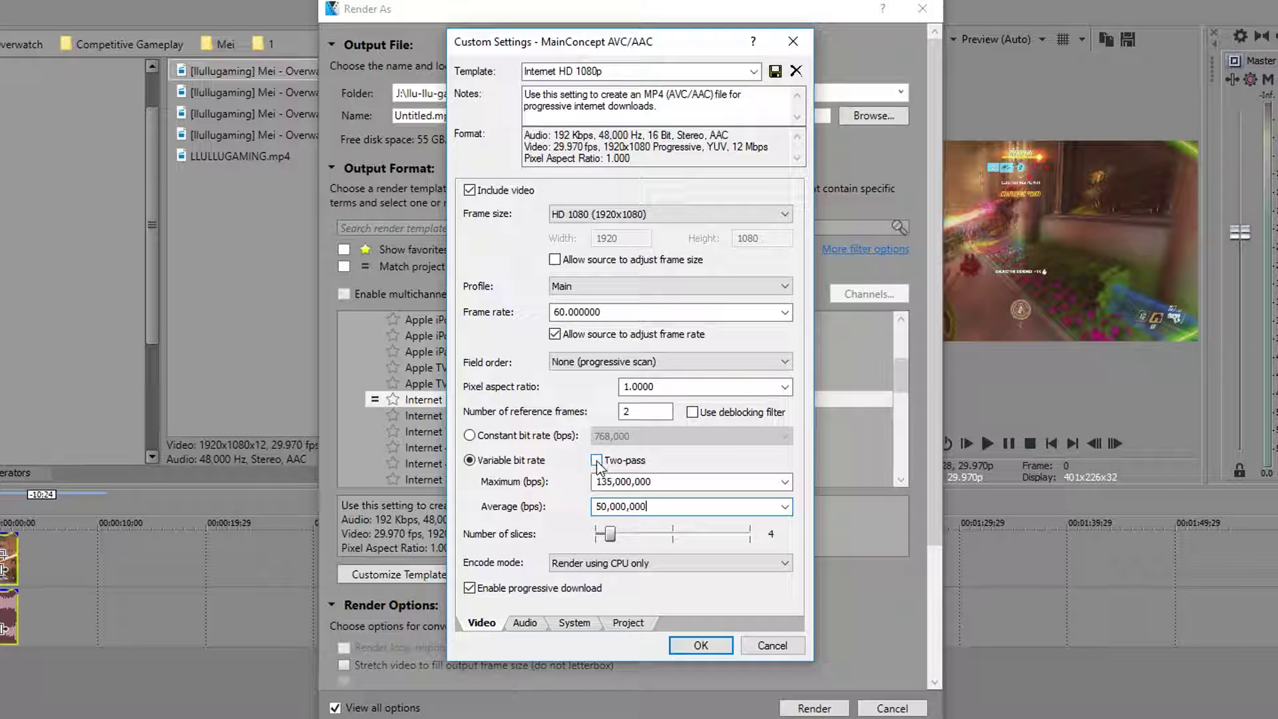
- Switch encode mode to CUDA and check the GPU's CUDA support
click(592, 563)
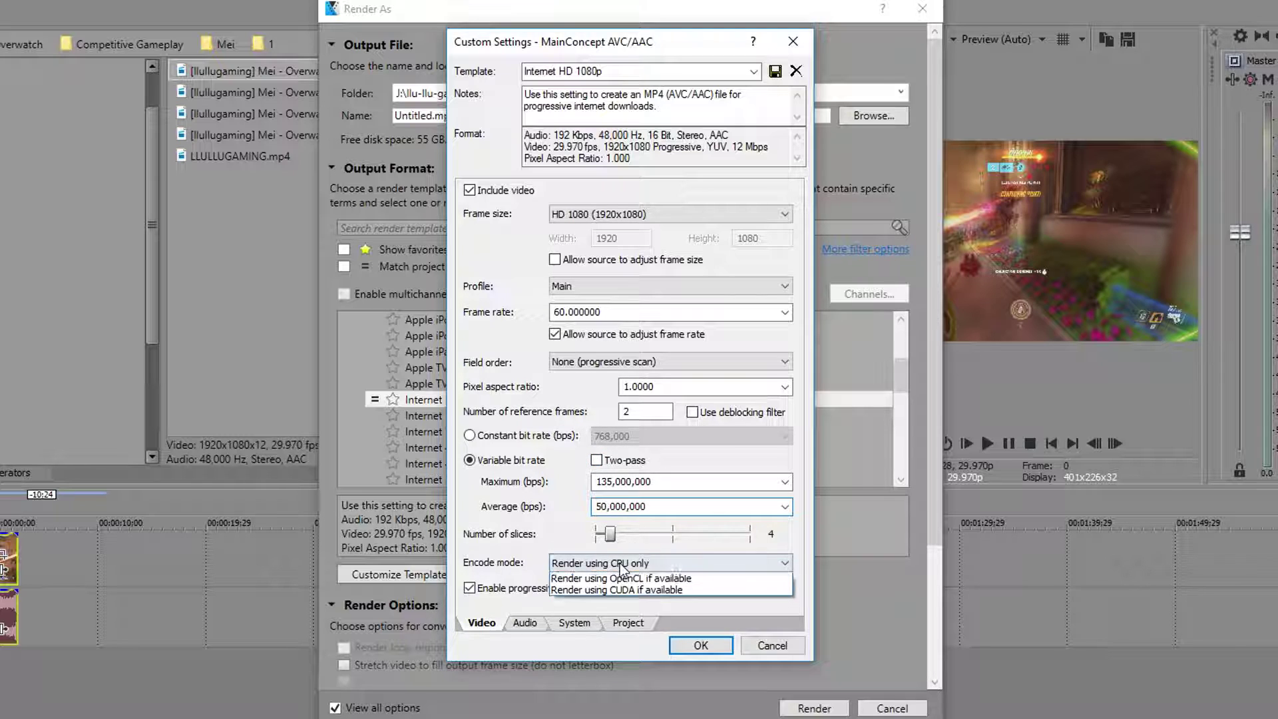
click(596, 574)
click(599, 565)
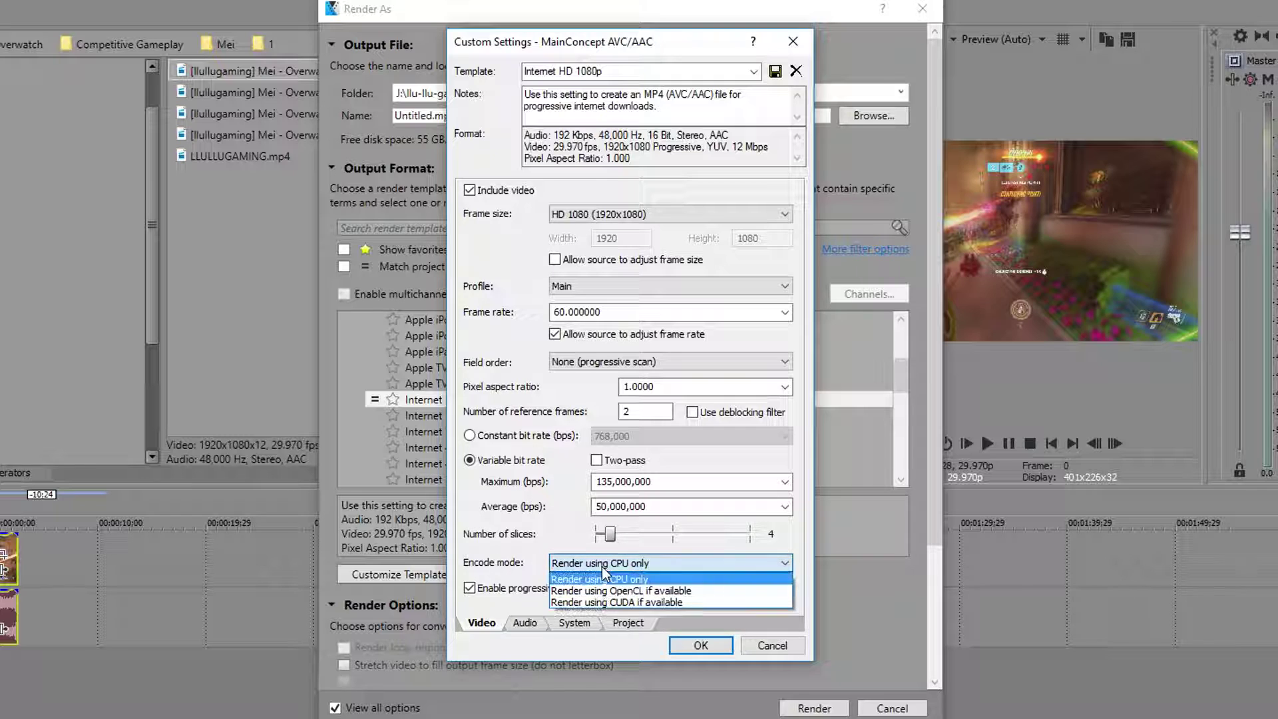
click(605, 602)
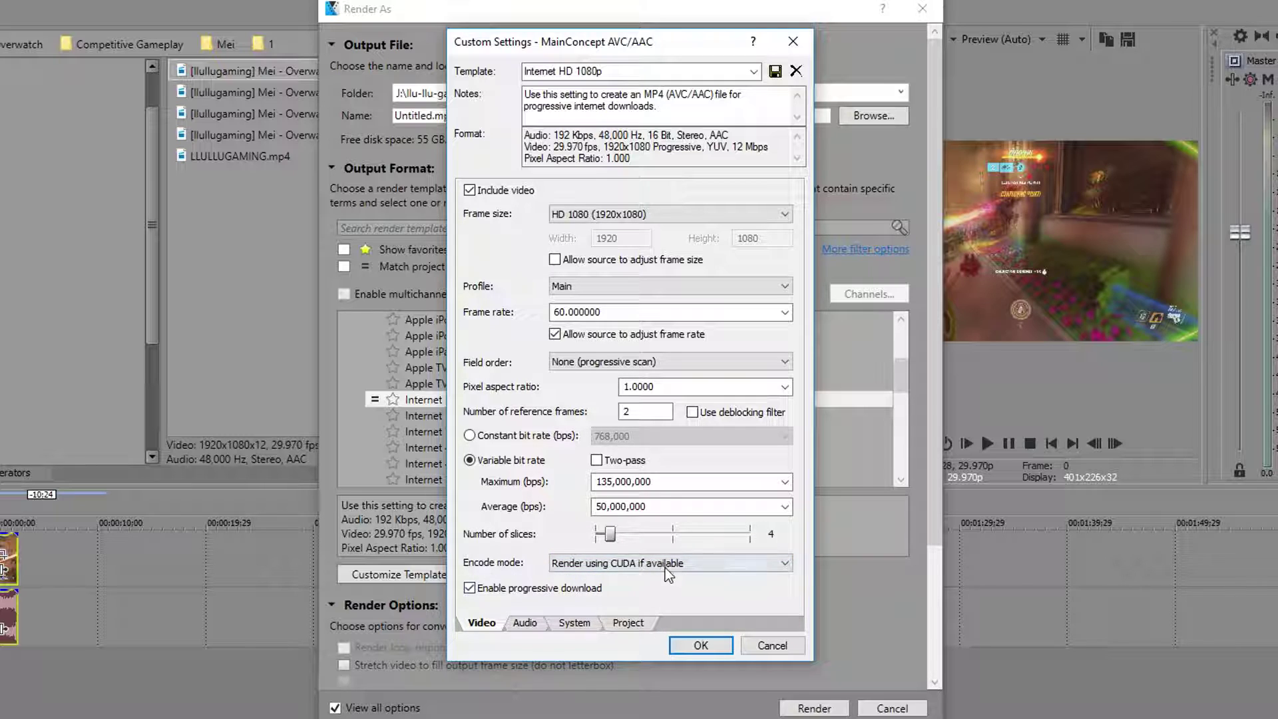
click(576, 624)
click(503, 247)
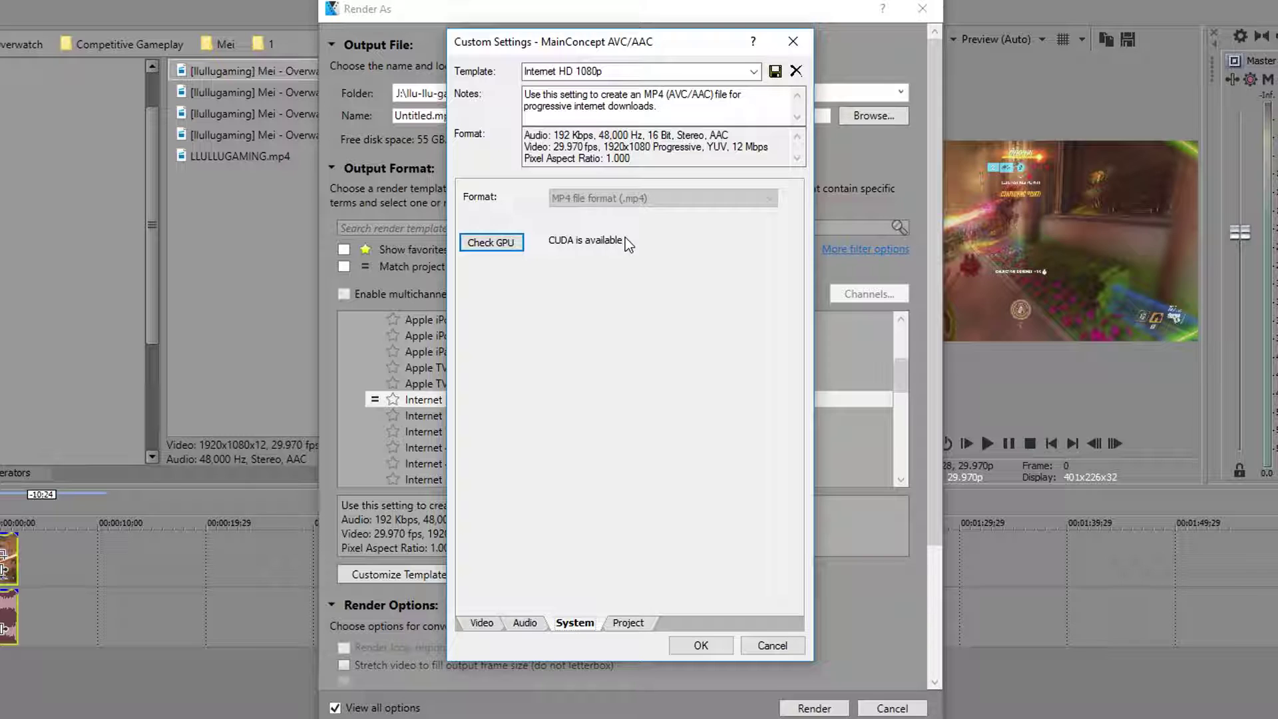
- Set the Project tab's video rendering quality to Best and apply the customized template
click(478, 623)
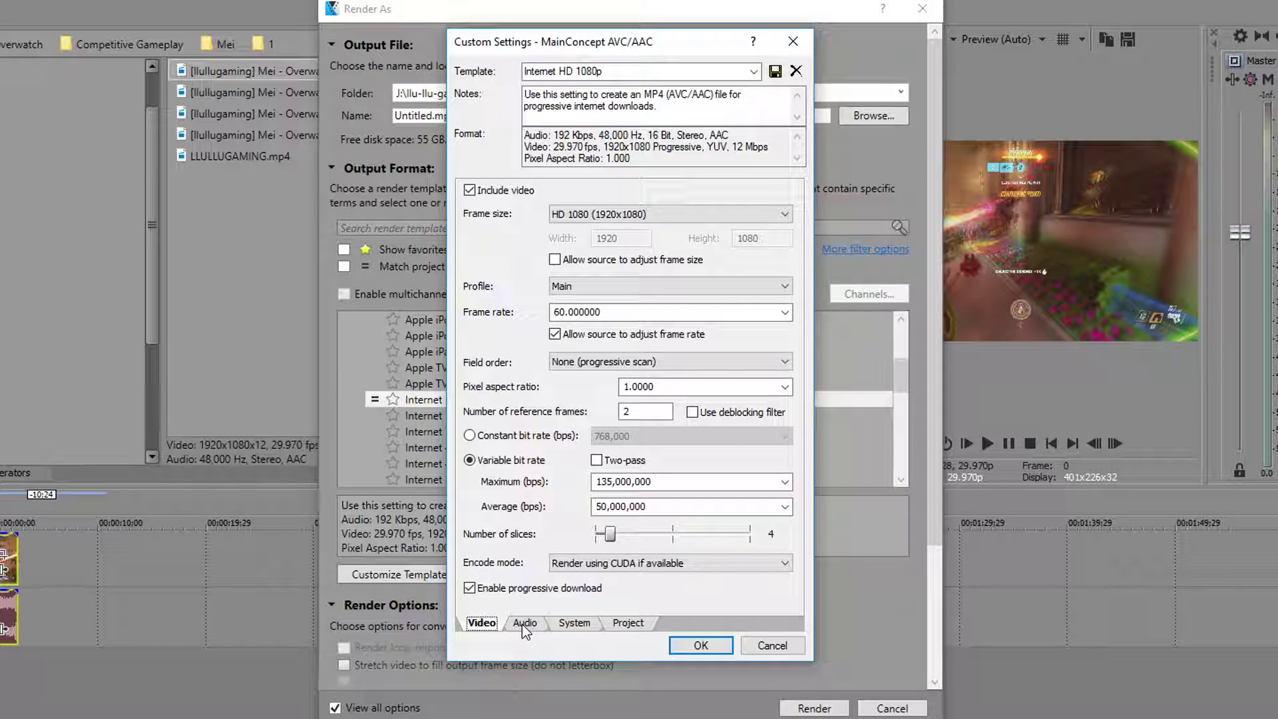
click(523, 623)
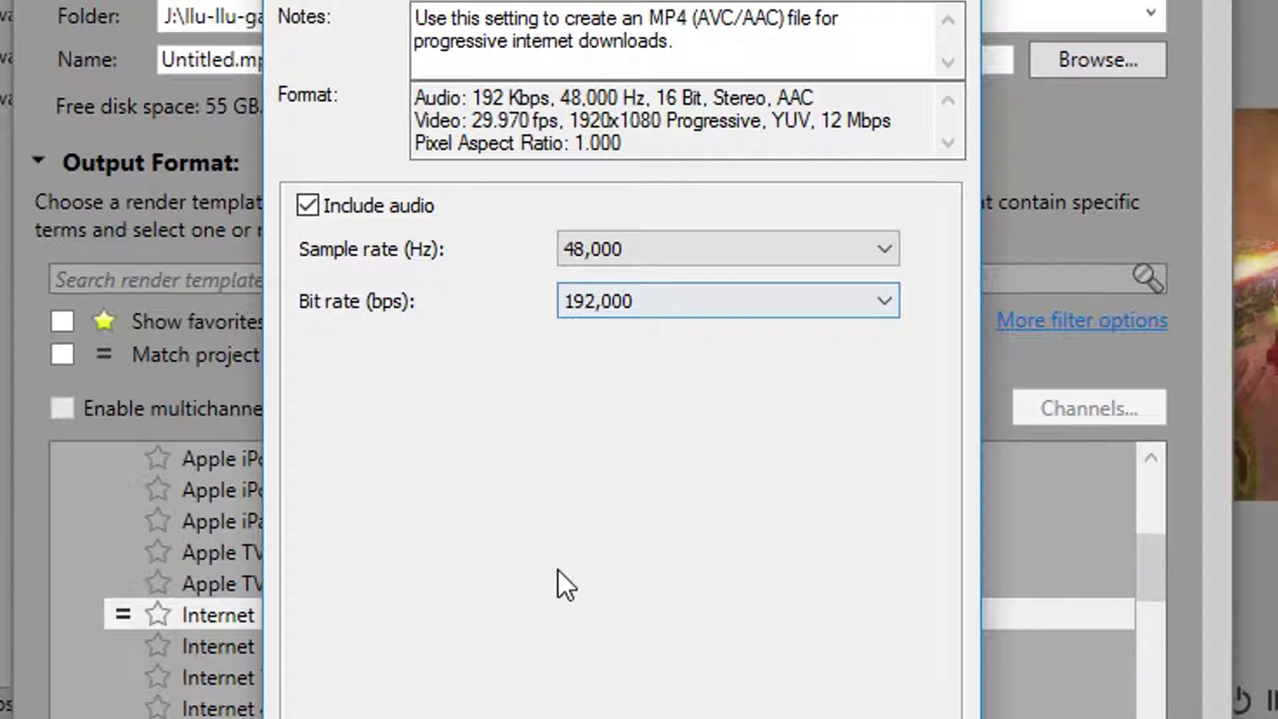
click(586, 659)
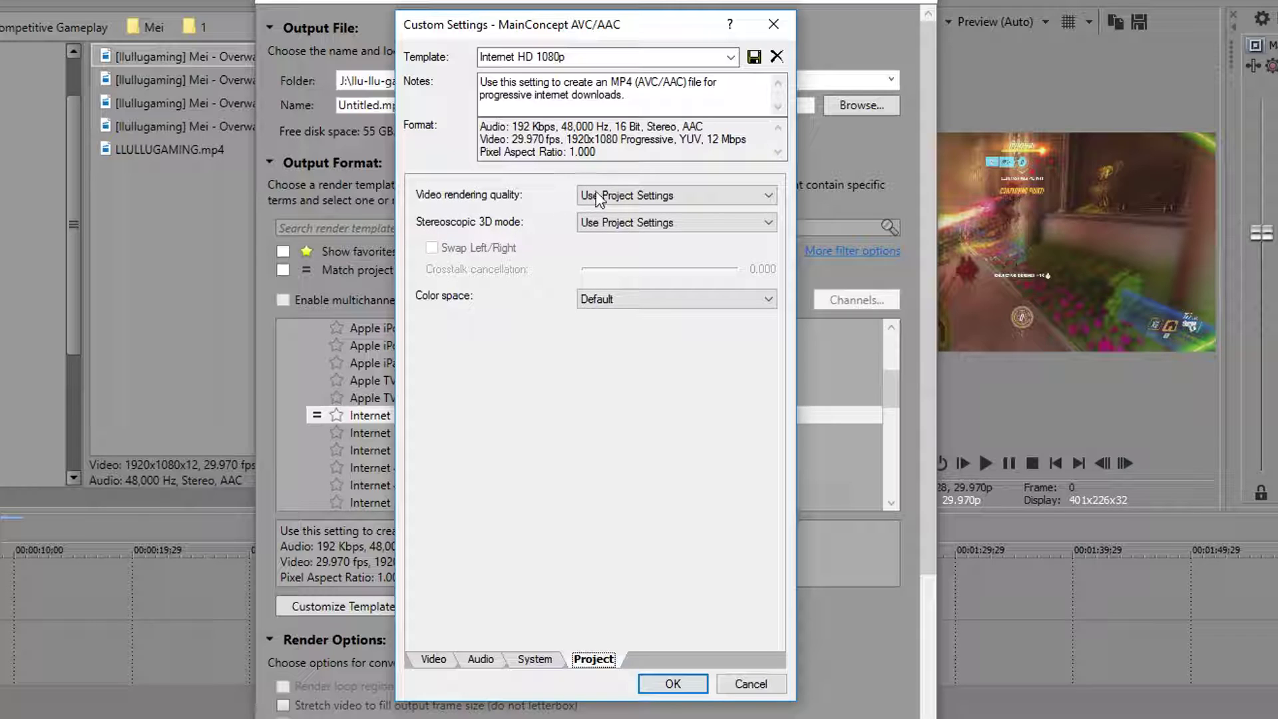
click(612, 196)
click(610, 263)
click(673, 684)
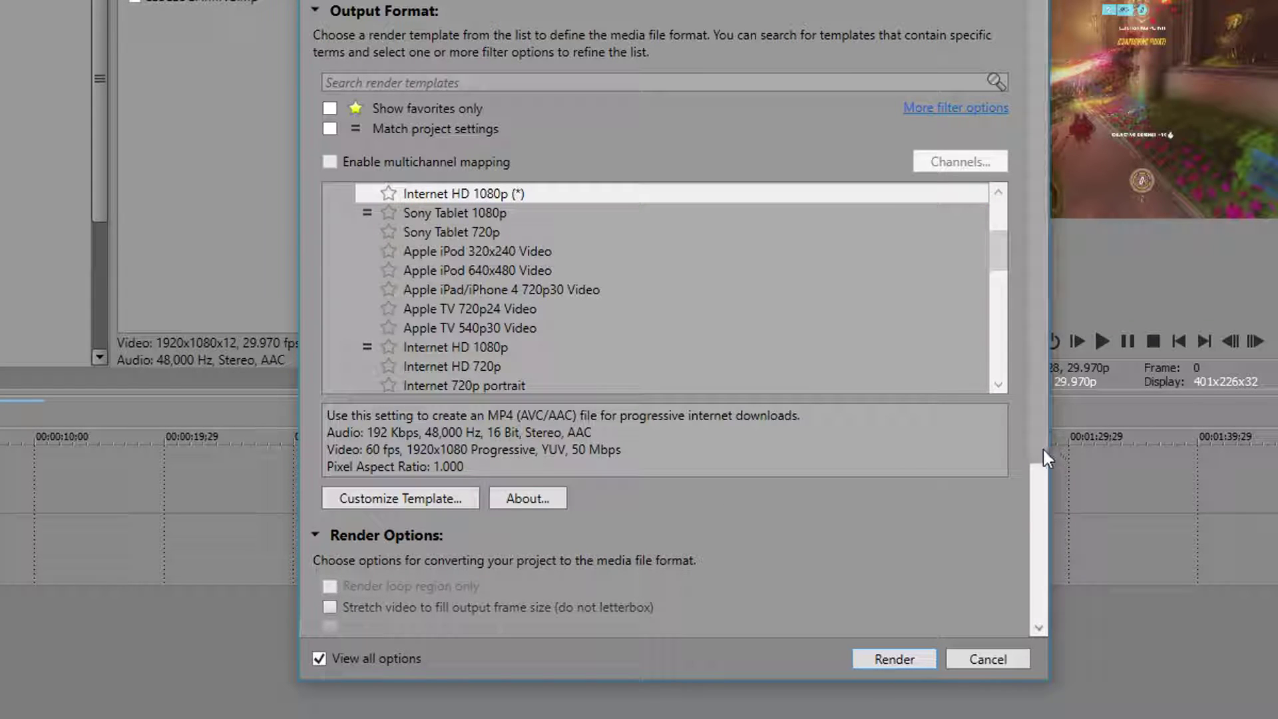
- Review the remaining Render As options and cancel without rendering
drag(1043, 450, 1034, 617)
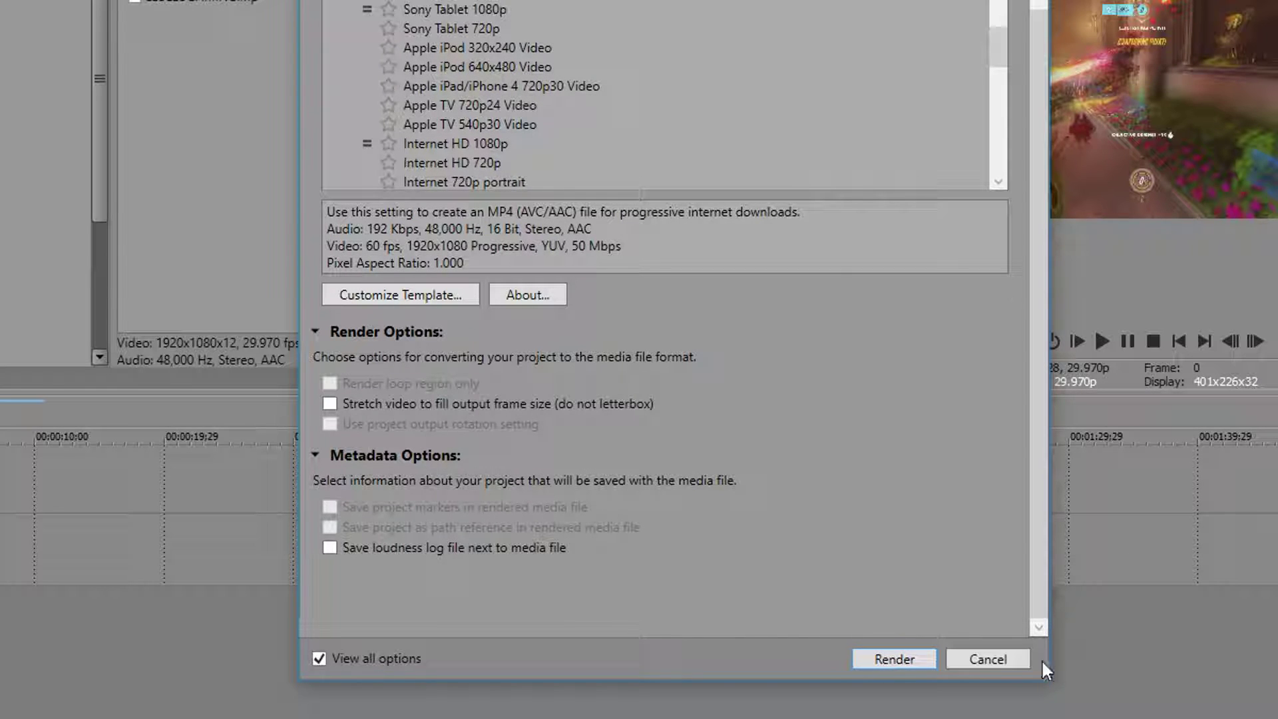
click(952, 658)
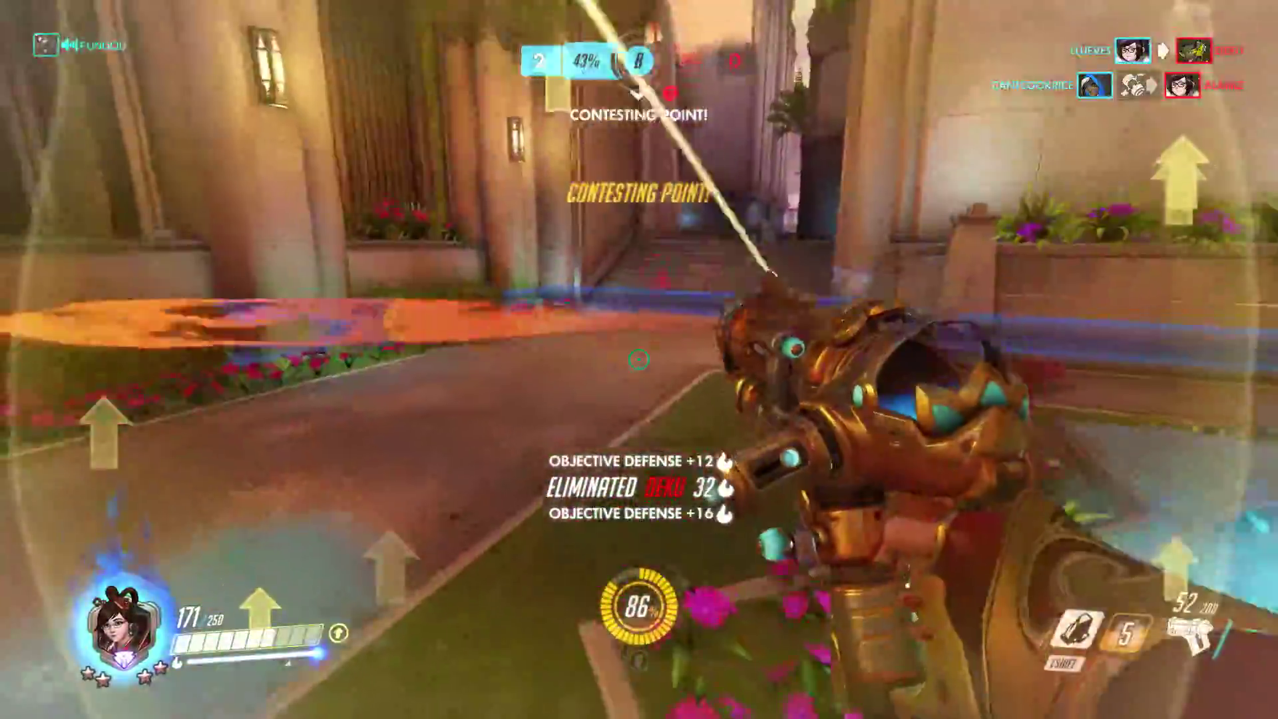
key(Tab)
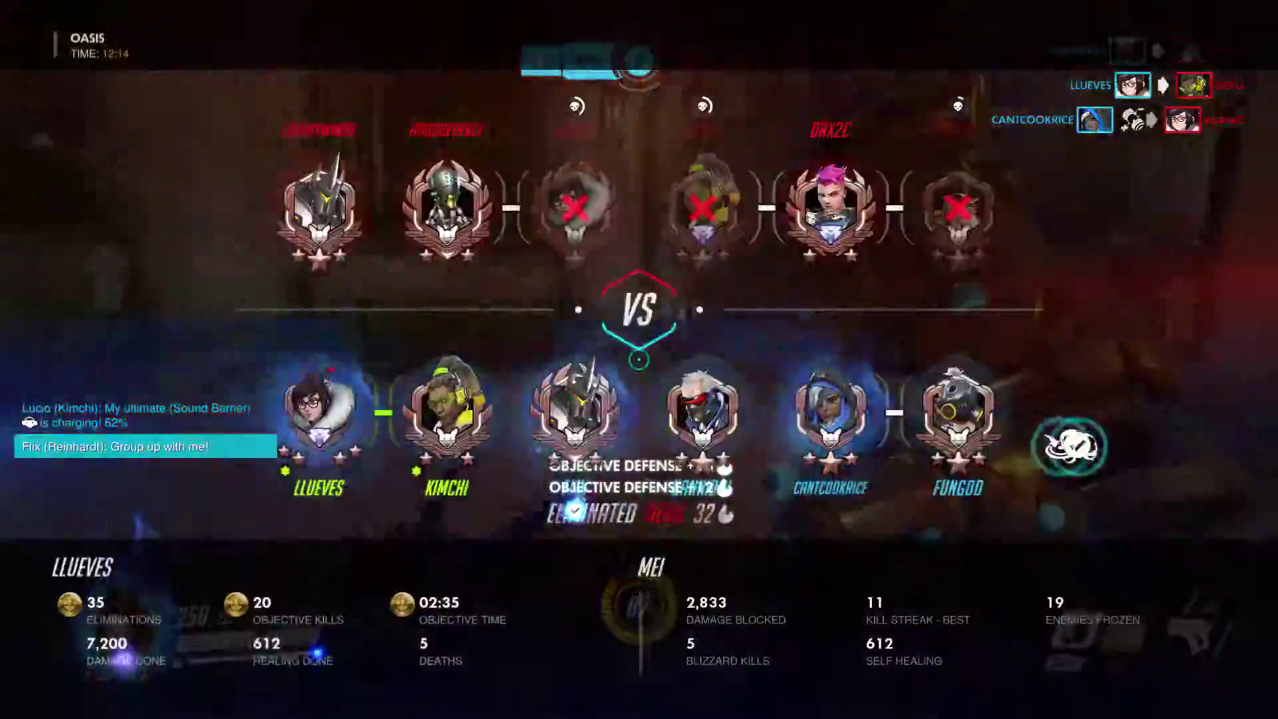